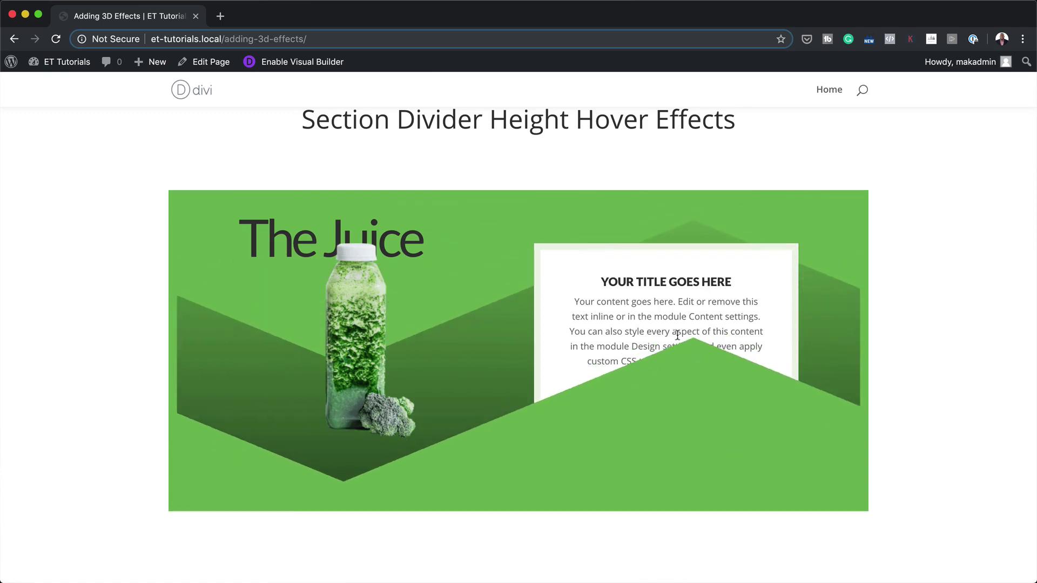
Step: Create a new page titled 'Section Divider Height Hover Effects to Reveal Content' and launch Divi Builder
scroll(937, 349, "down", 8)
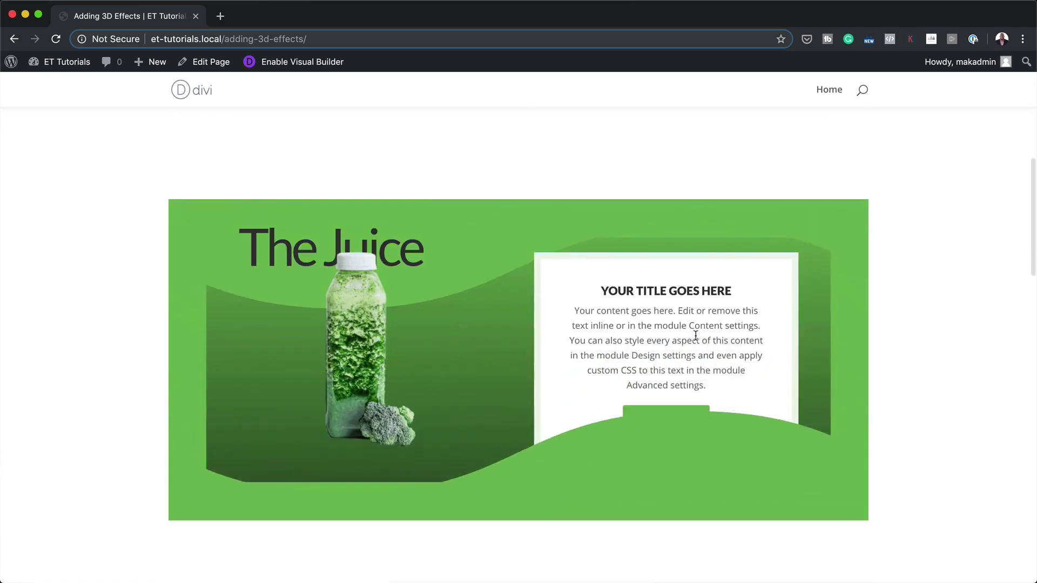
scroll(926, 329, "down", 9)
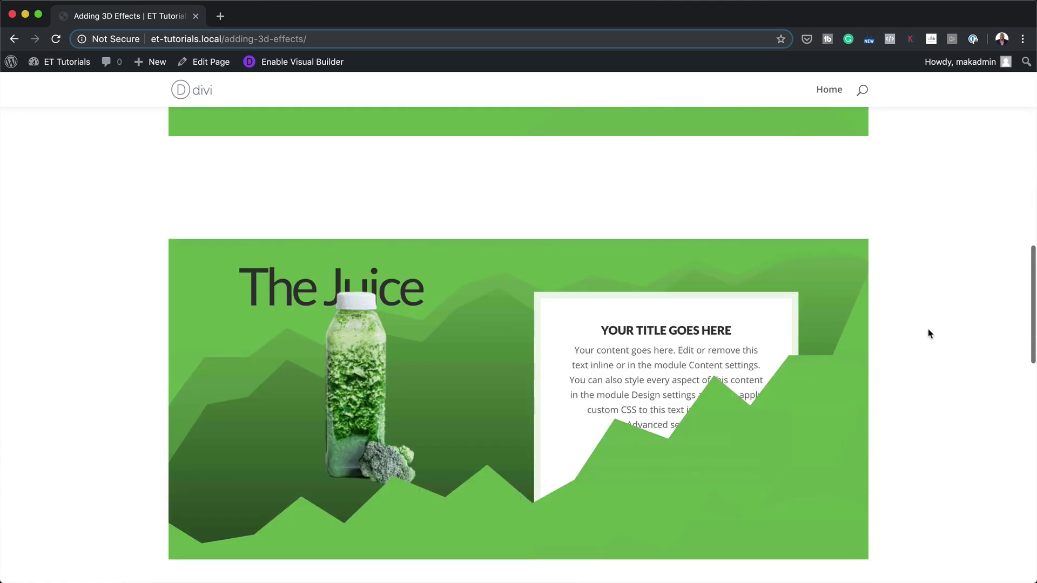
scroll(956, 308, "down", 3)
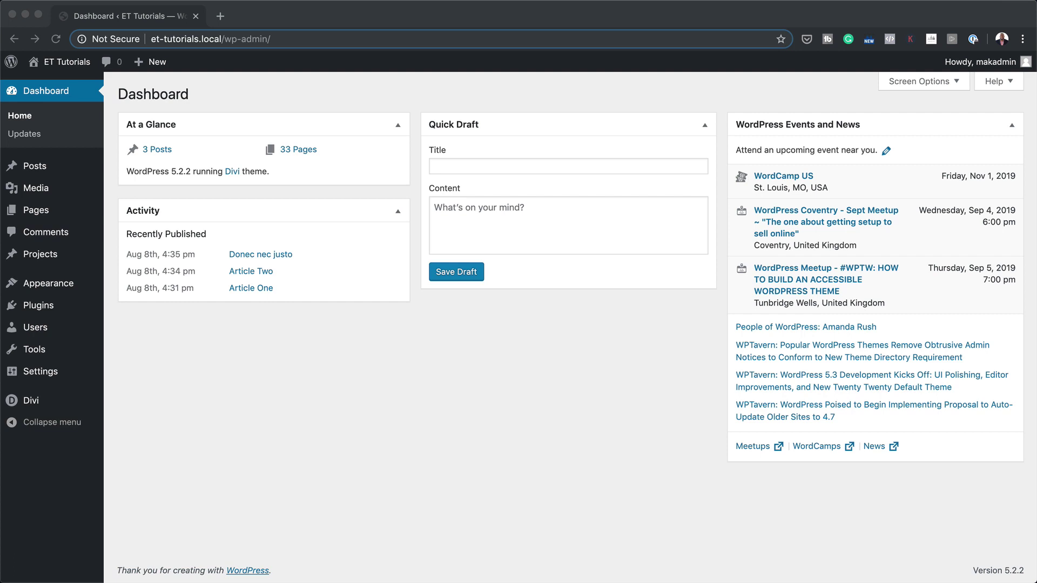
left_click(219, 463)
mouse_move(40, 210)
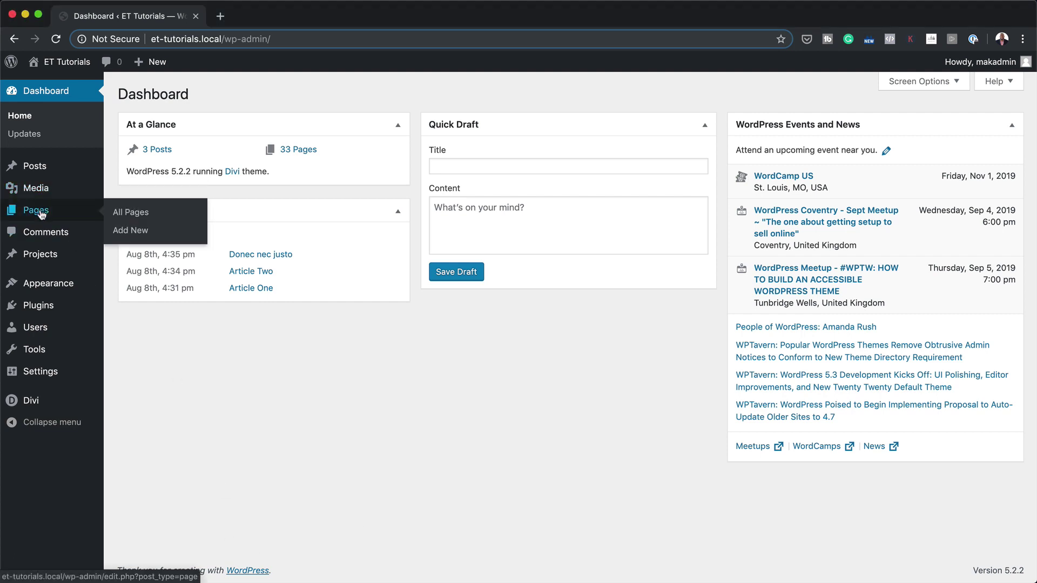
left_click(134, 232)
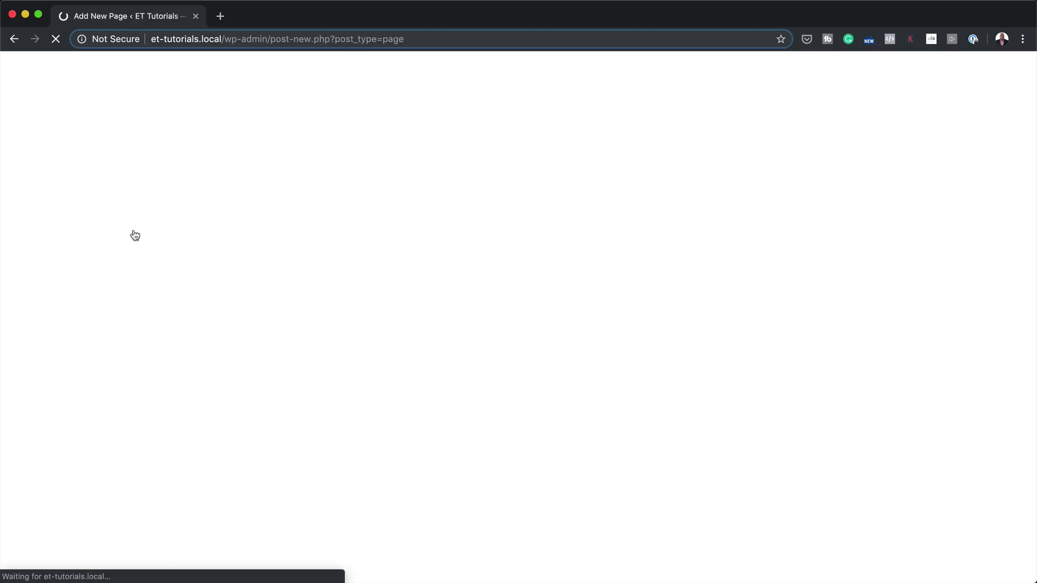
type("Section Divider Height Hover Effects to Reveal Content")
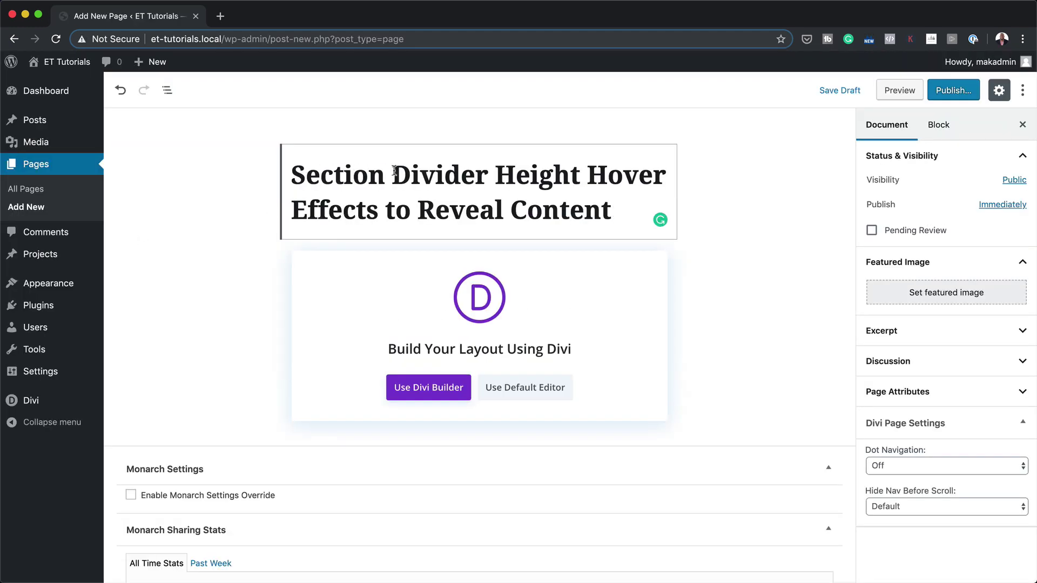
left_click(434, 392)
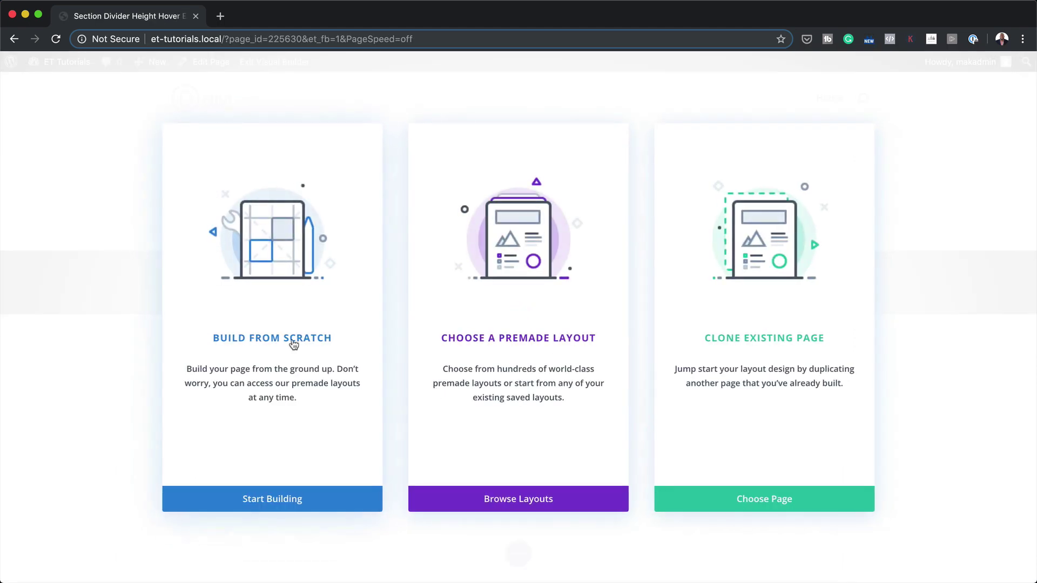
Step: Build from scratch with one two-column row, skip adding a module, and open the section settings
left_click(292, 340)
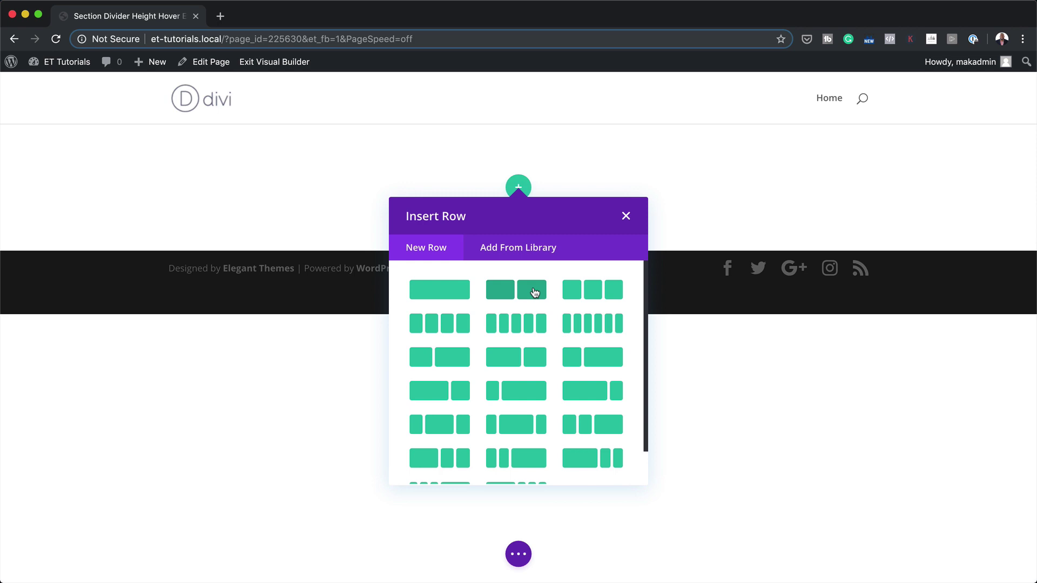
left_click(532, 291)
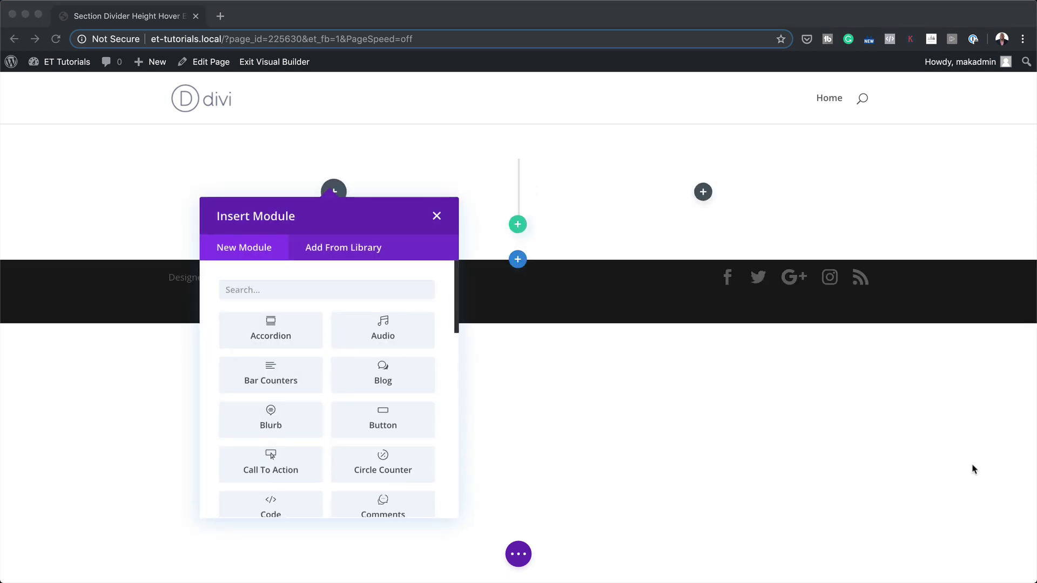
left_click(438, 216)
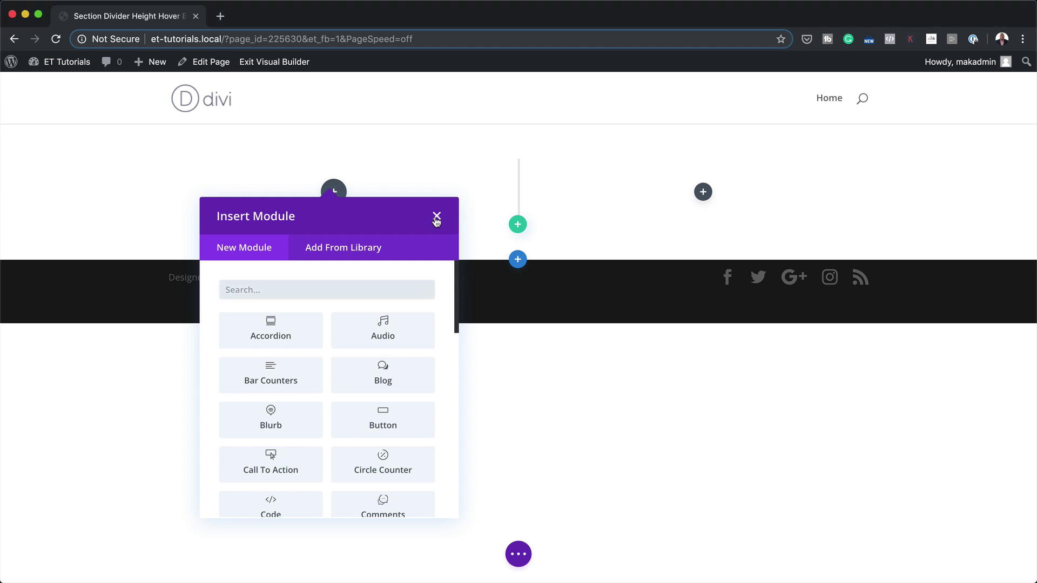
left_click(437, 217)
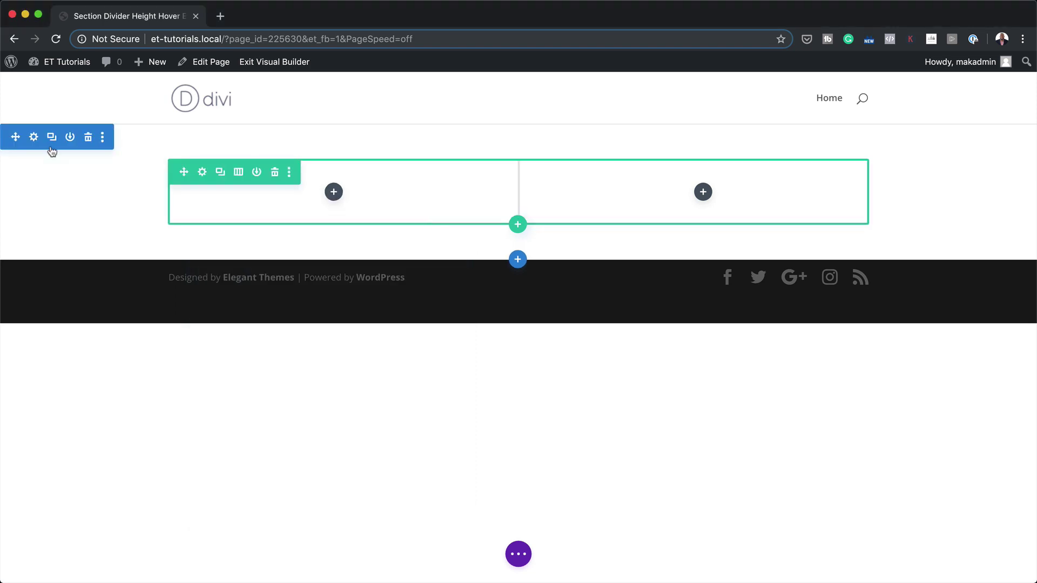
left_click(34, 139)
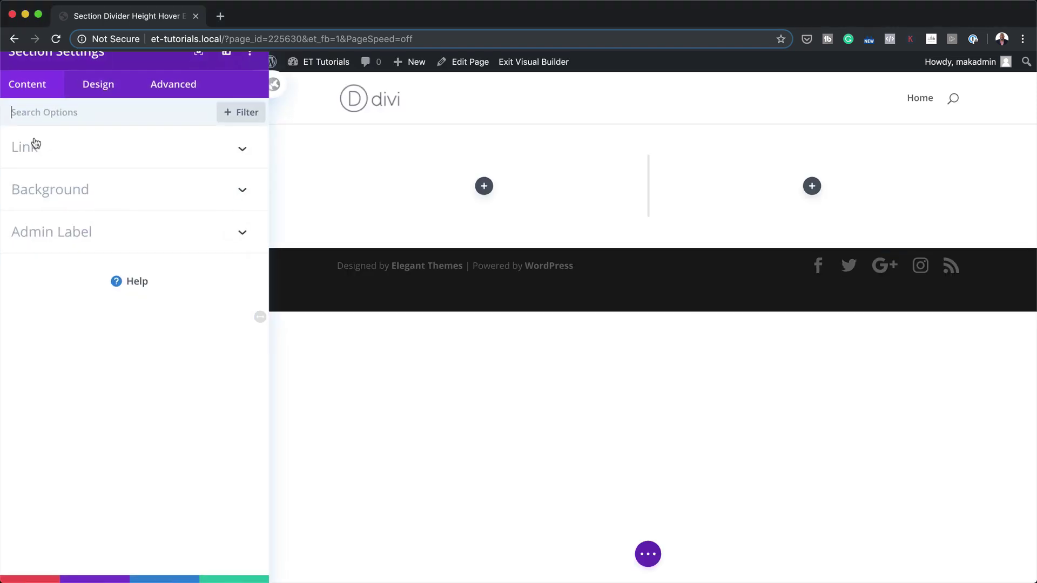
Step: Give the section a linear gradient background from green to dark green #2a4c23
left_click(85, 204)
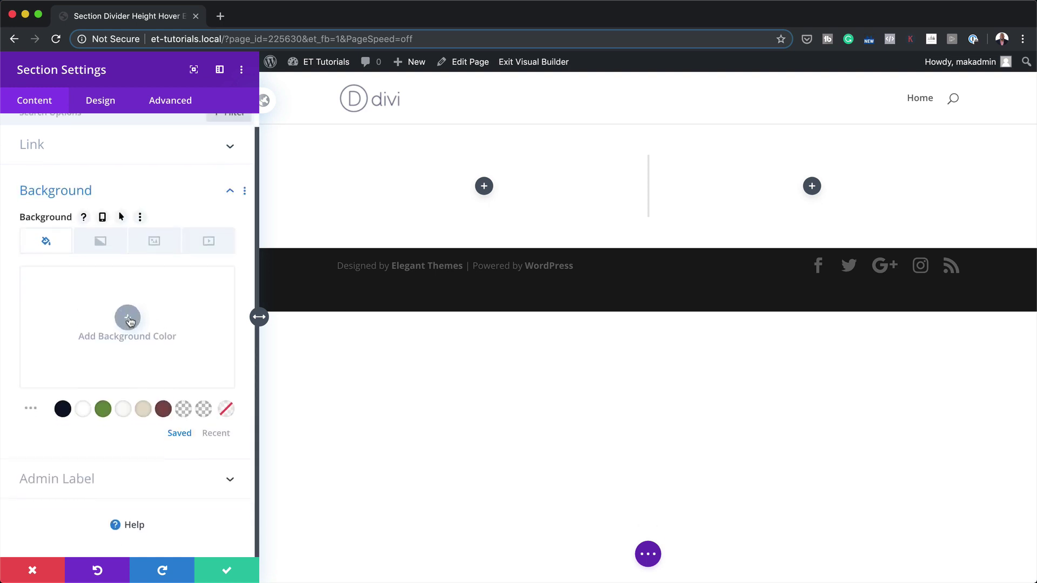
left_click(108, 244)
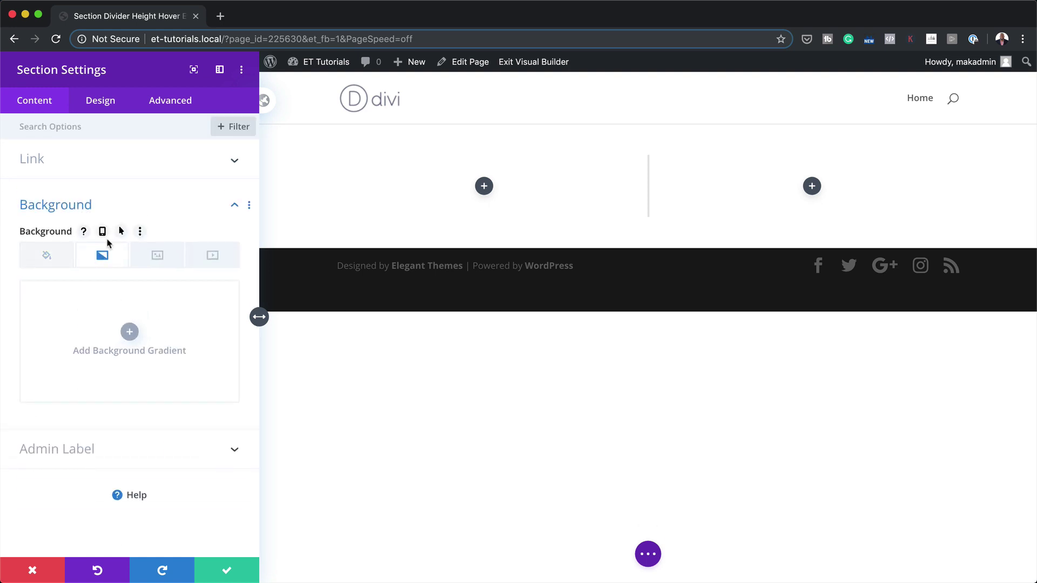
left_click(130, 333)
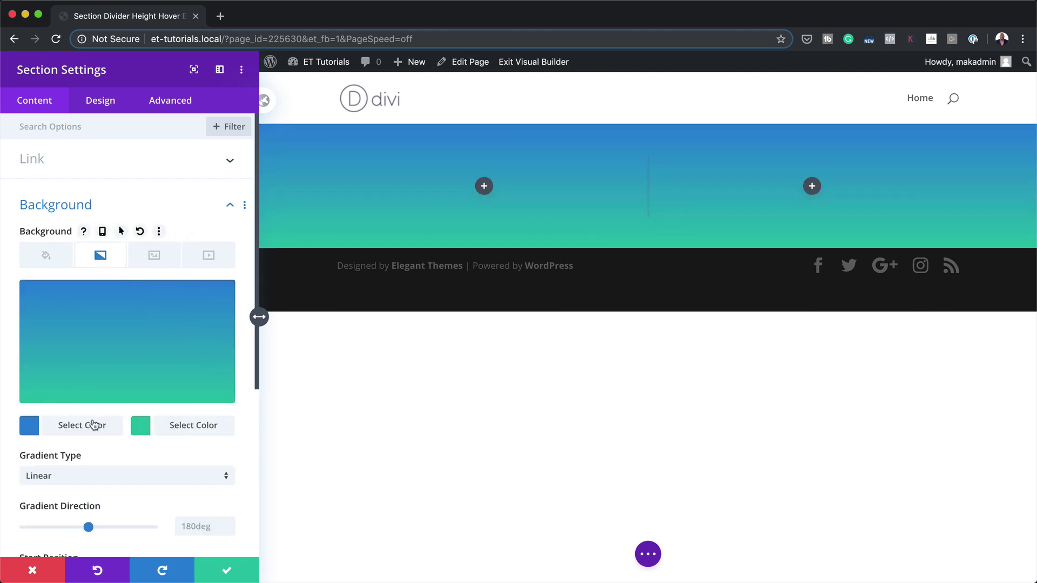
left_click(29, 427)
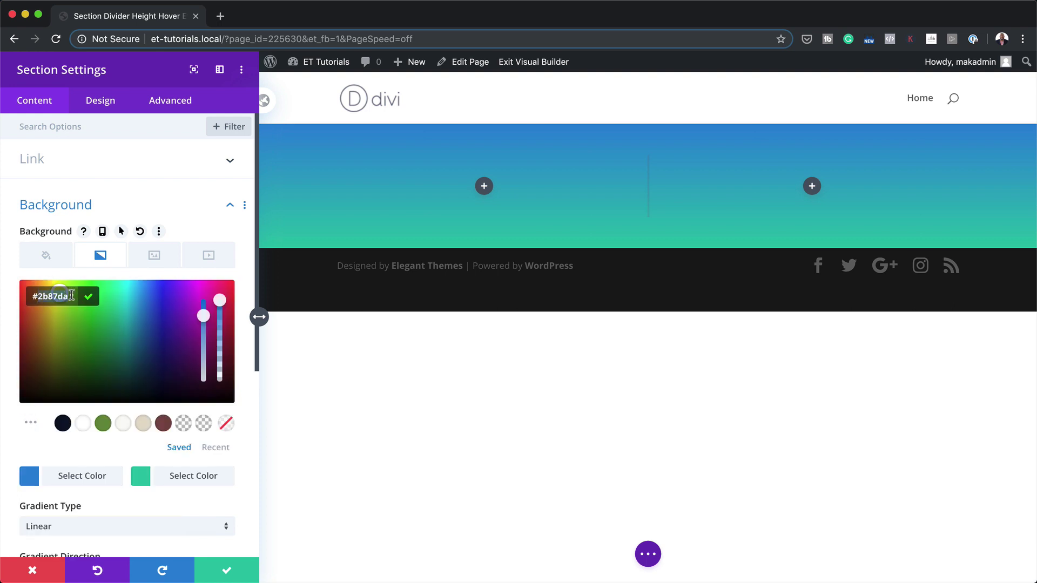
key("ctrl+a")
key("ctrl+v")
left_click(141, 481)
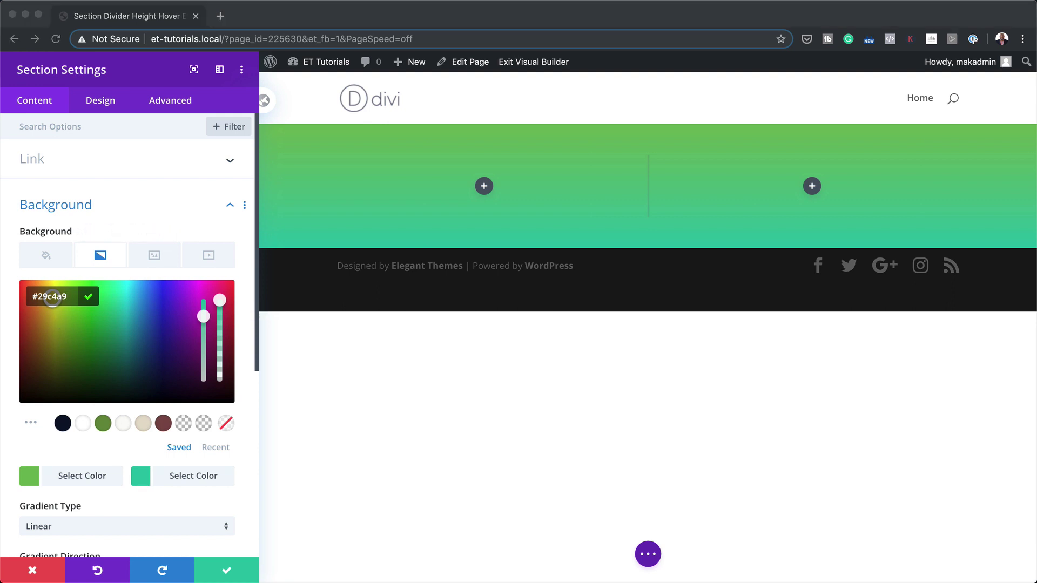
left_click(52, 298)
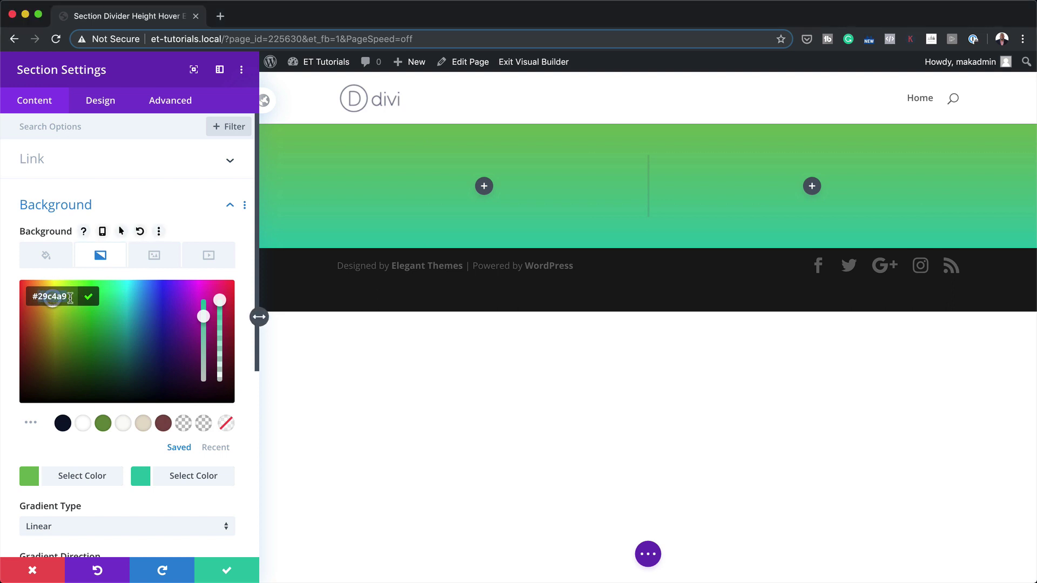
type("#2a4c23")
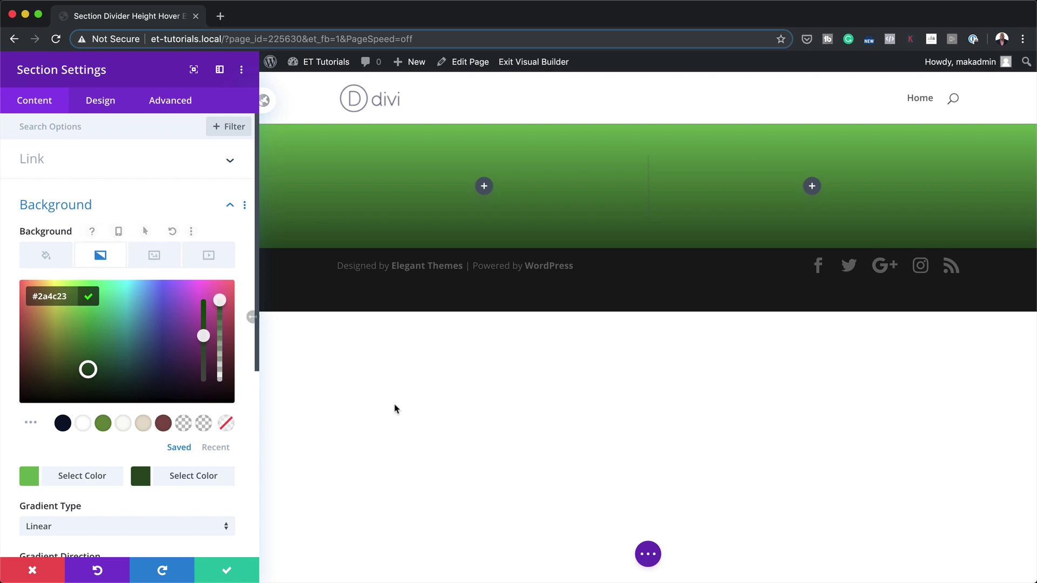
Step: Size the section to 80% width and 1080px max width, centre it, and save
left_click(106, 107)
left_click(59, 238)
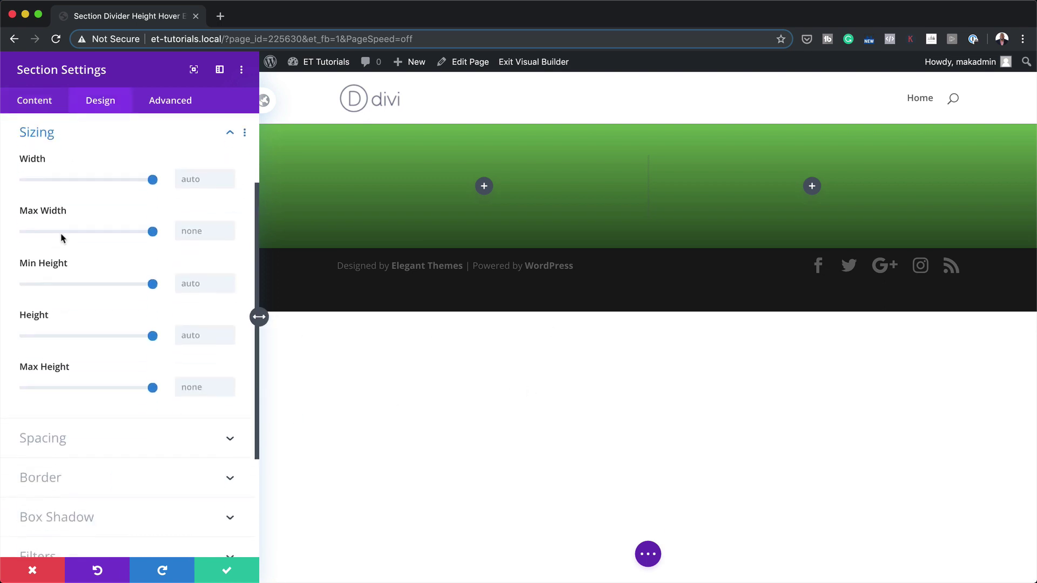
mouse_move(61, 238)
mouse_move(78, 272)
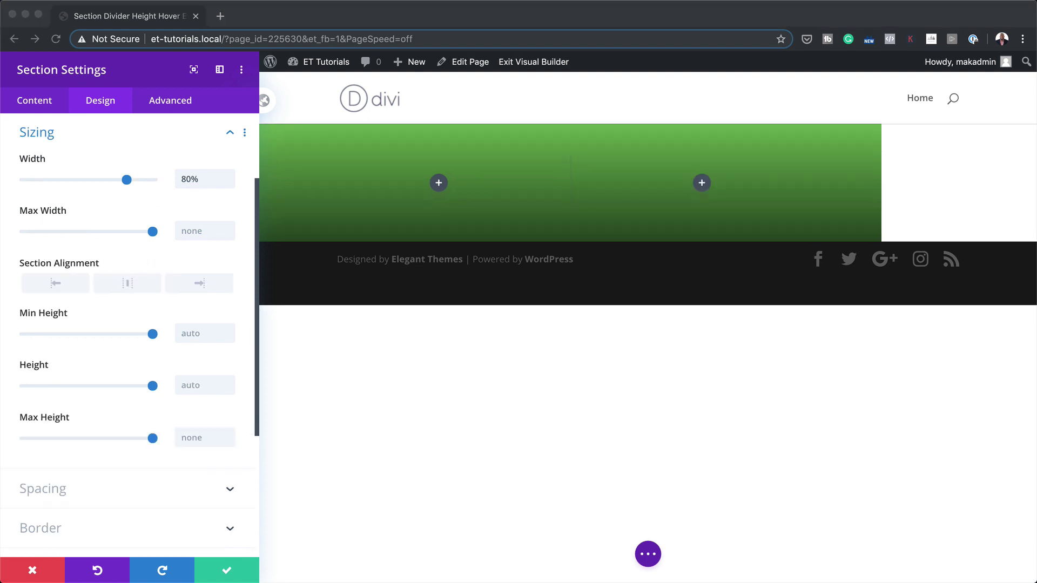
left_click(185, 230)
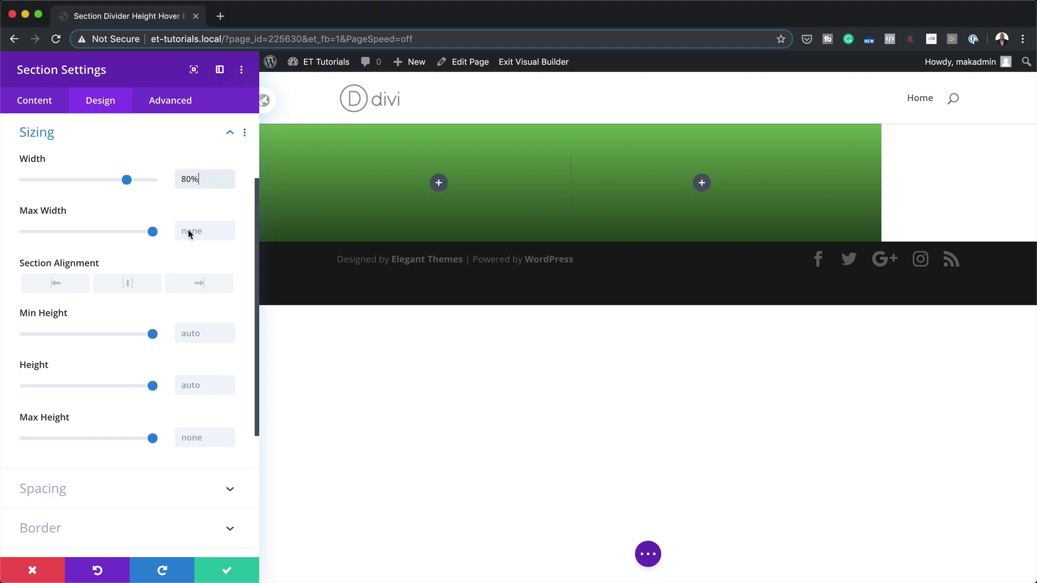
left_click(189, 231)
type("1080px")
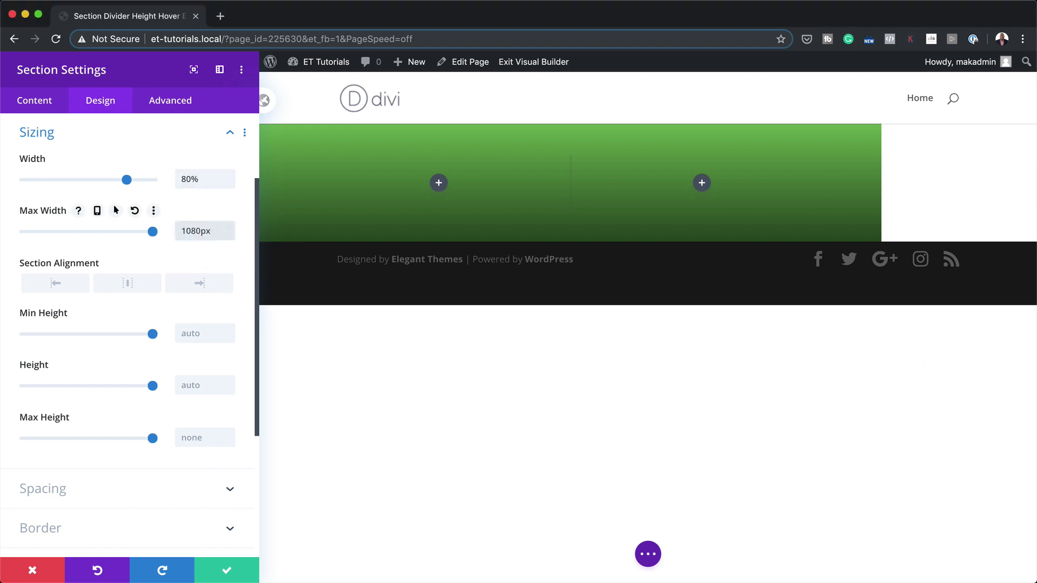
left_click(127, 286)
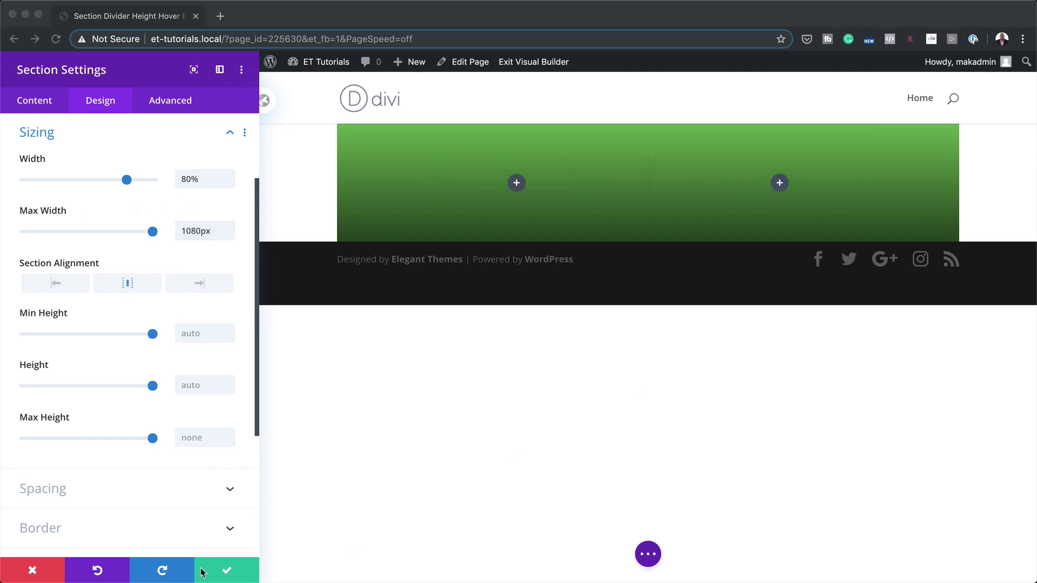
left_click(230, 573)
left_click(230, 573)
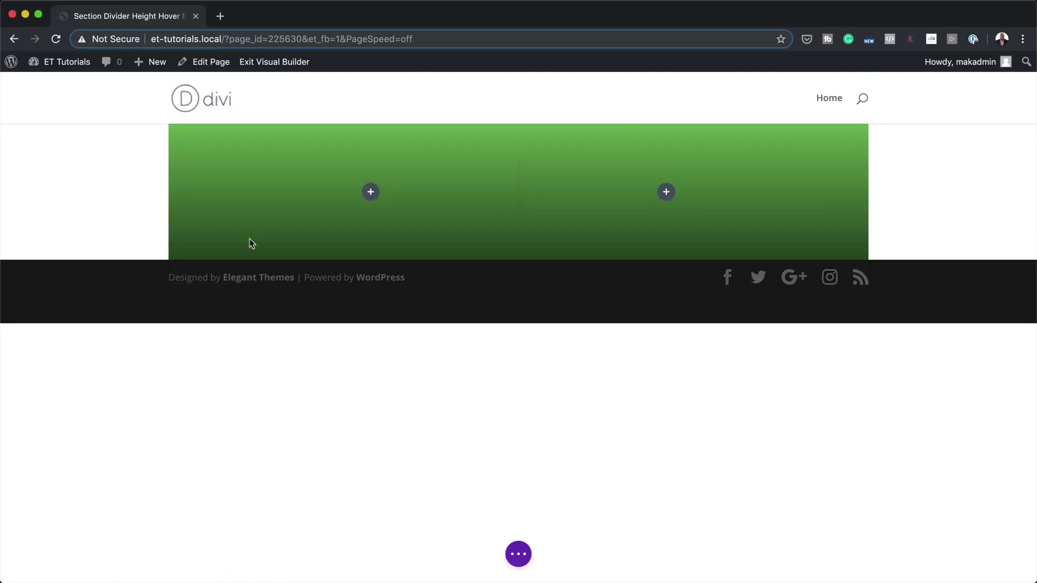
Step: Insert a Text module into the left column
left_click(371, 192)
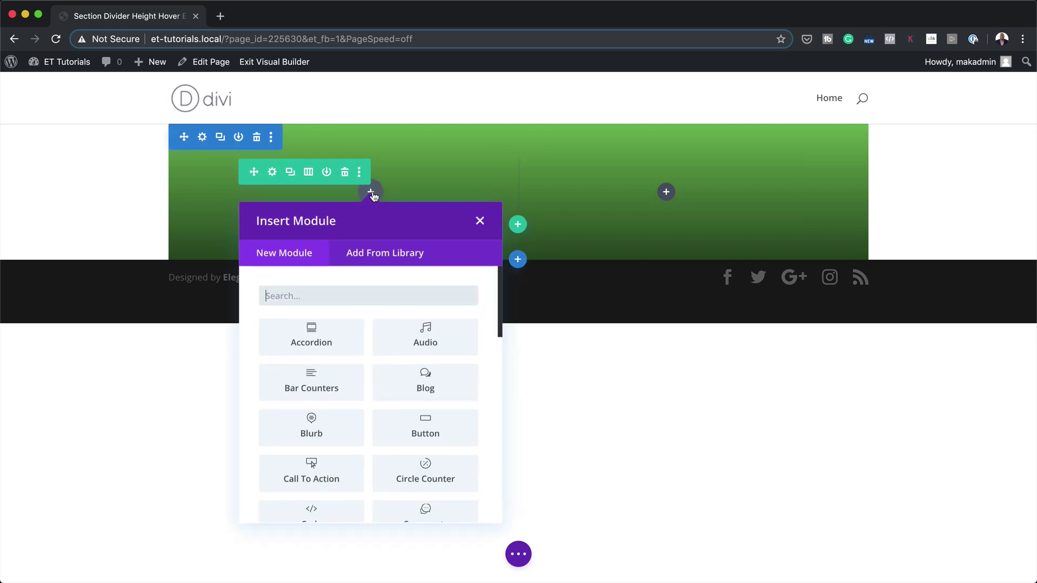
left_click(321, 294)
left_click(287, 322)
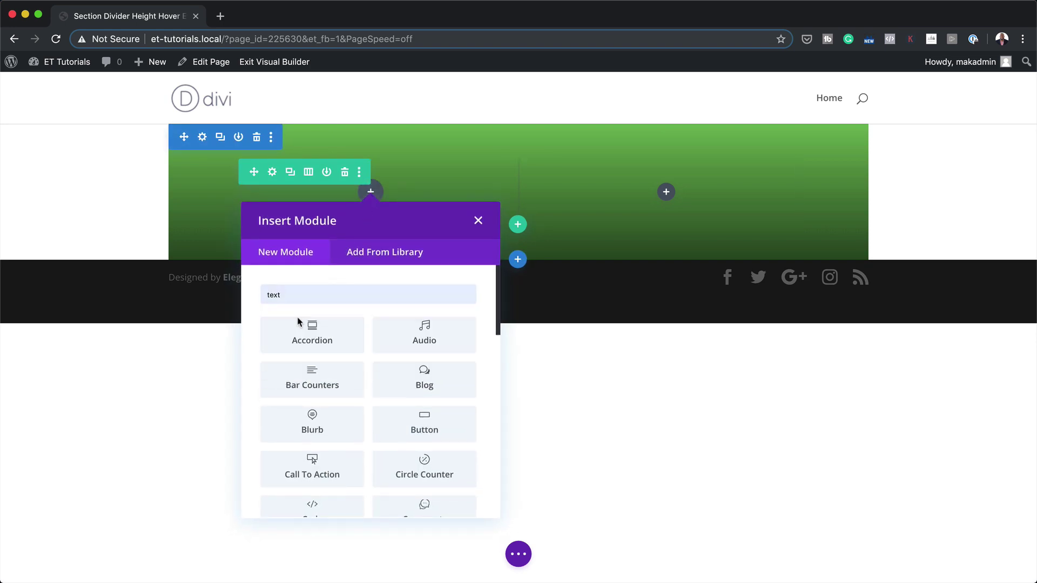
left_click(313, 331)
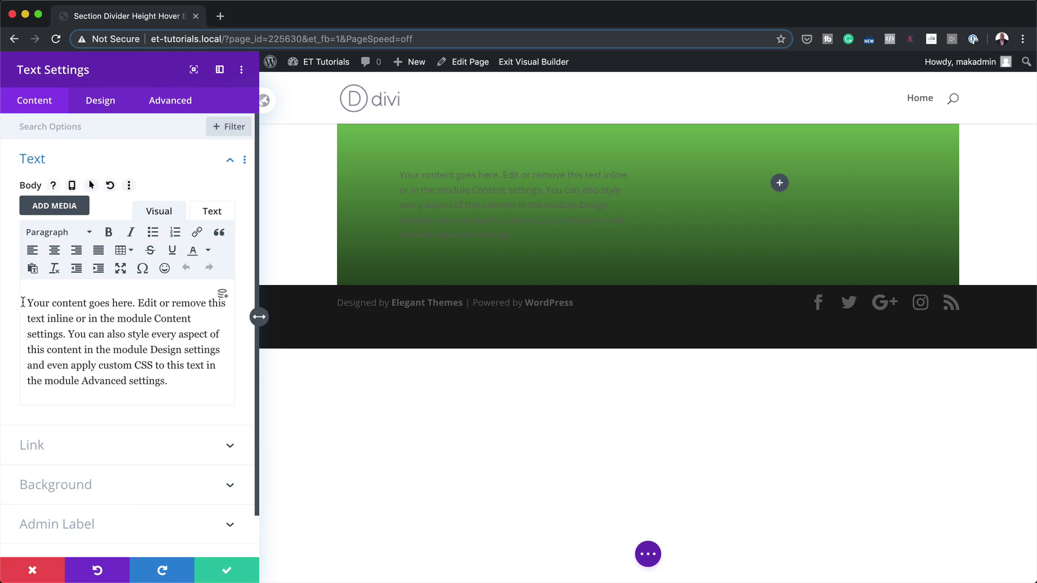
Step: Replace the placeholder text with 'The Juice' and format it as Heading 2
left_click_drag(34, 303, 206, 385)
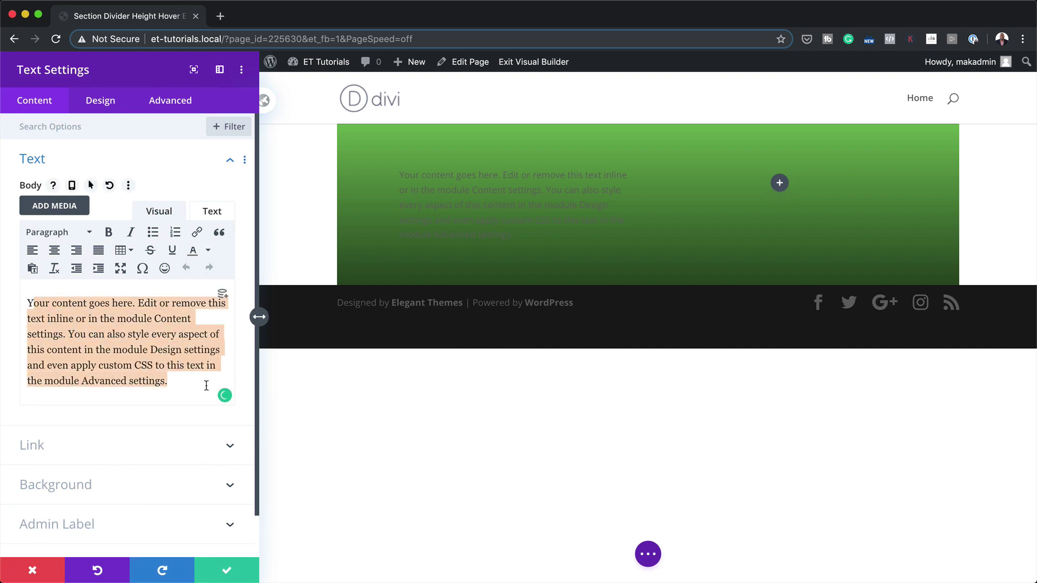
key("BackSpace")
type("The Juice")
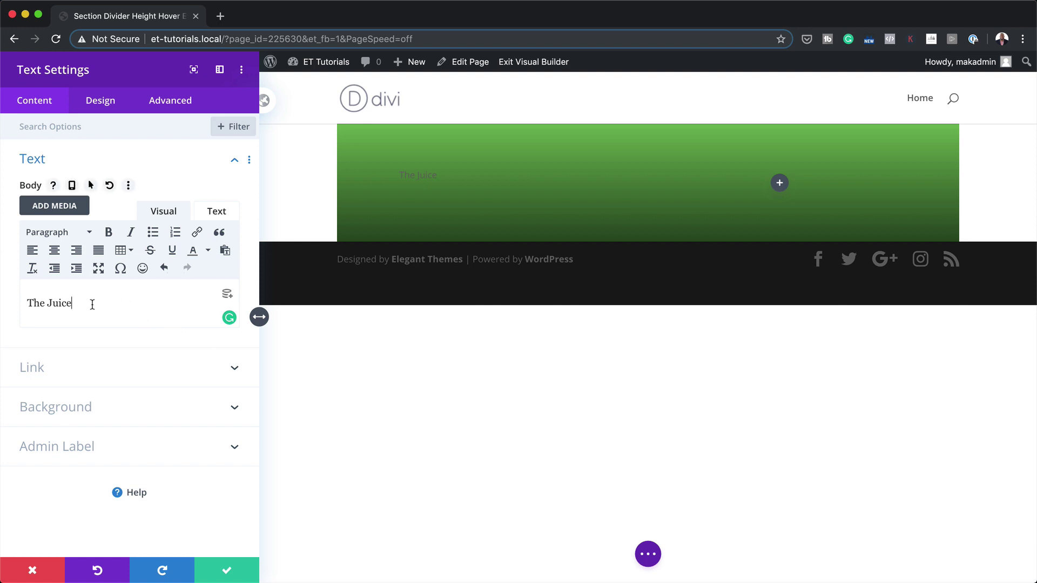
left_click_drag(90, 303, 12, 297)
left_click(82, 232)
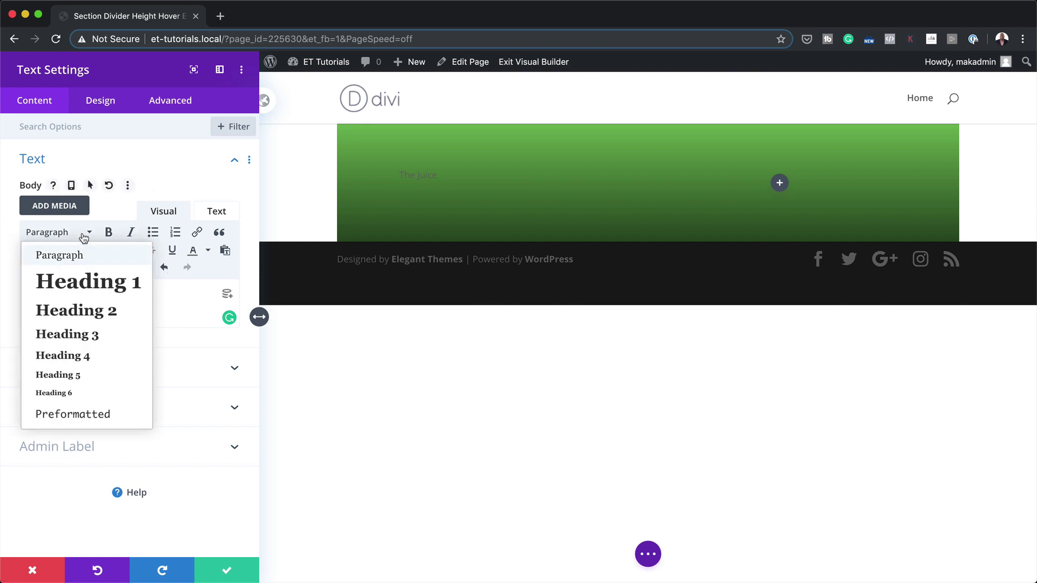
left_click(89, 310)
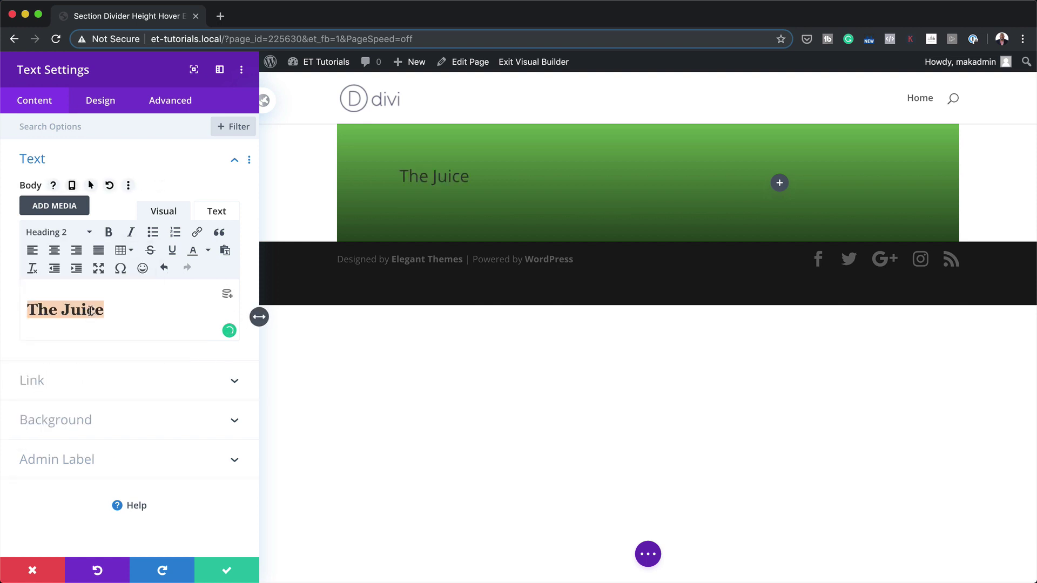
Step: Set the Heading 2 font to Lato at 80px
left_click(109, 102)
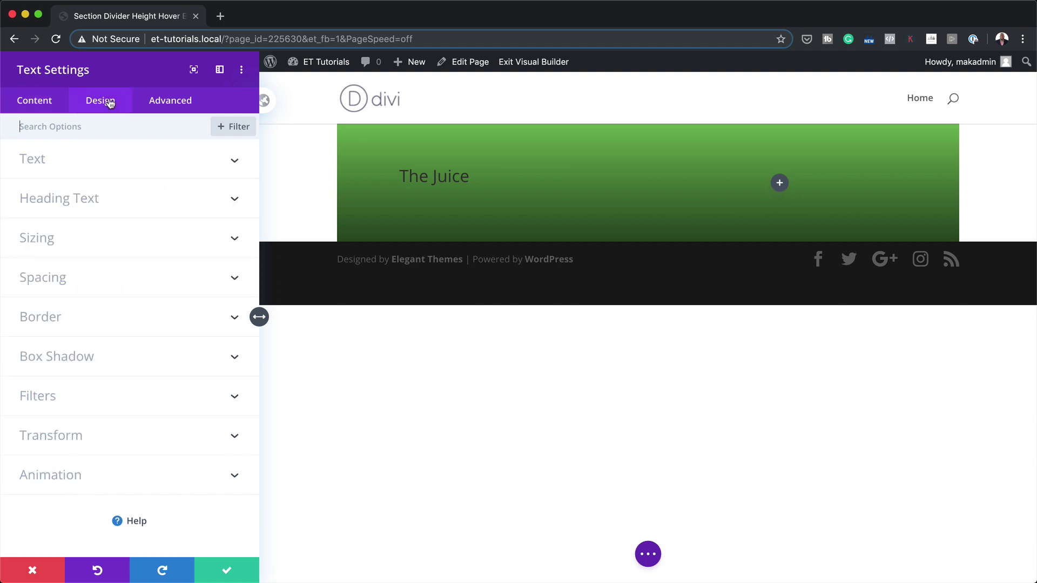
left_click(92, 201)
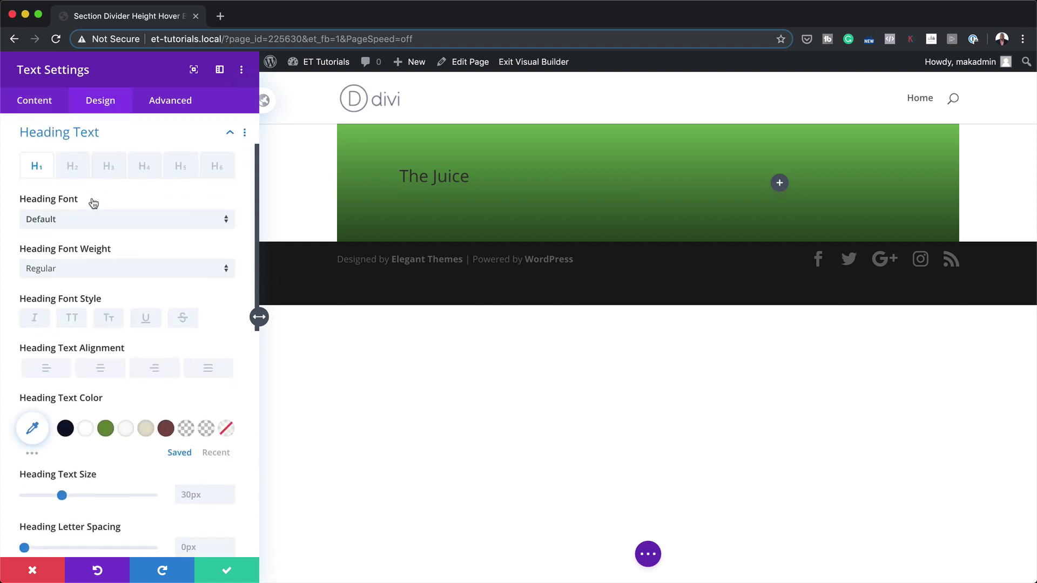
left_click(74, 171)
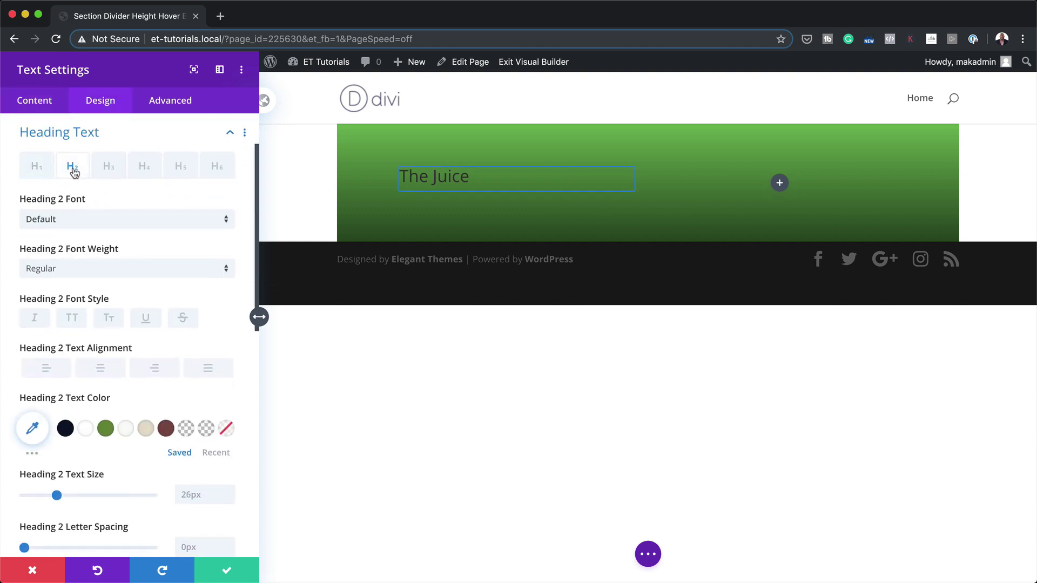
left_click(70, 222)
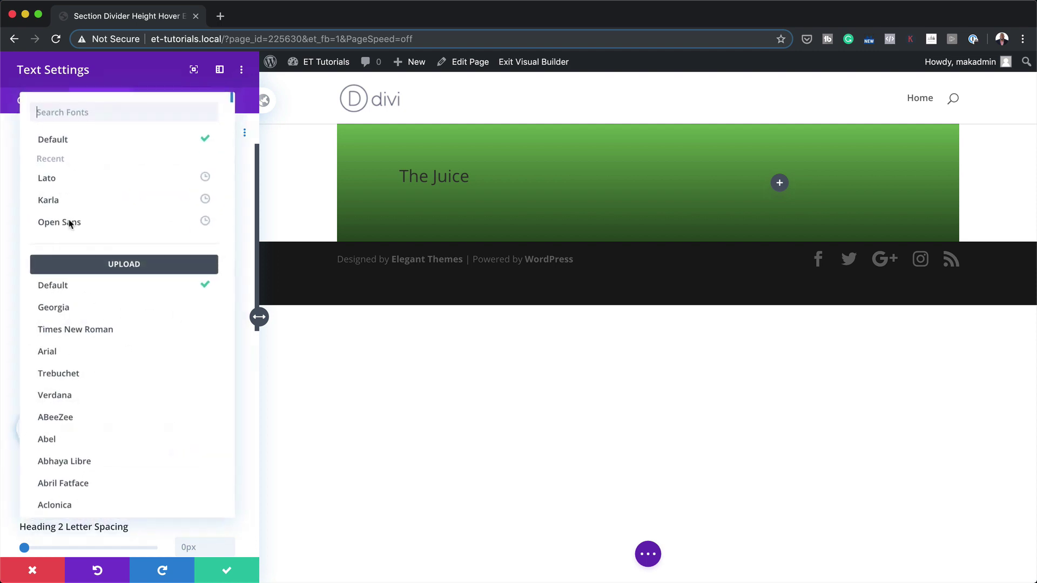
left_click(75, 183)
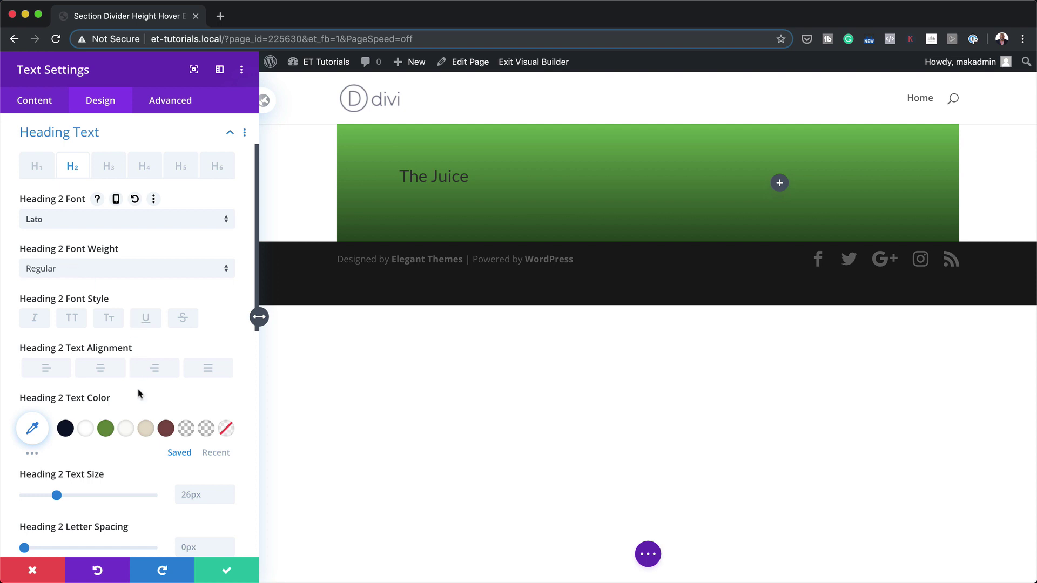
triple_click(201, 495)
type("80px")
Step: Give the heading -5px letter spacing and a -50px top margin
scroll(200, 502, "down", 2)
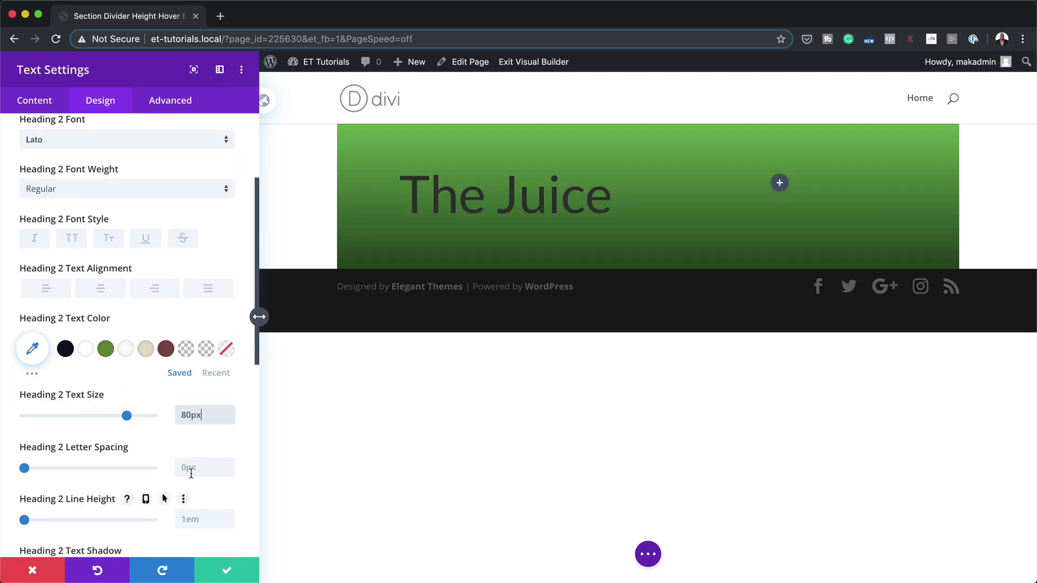
left_click(192, 468)
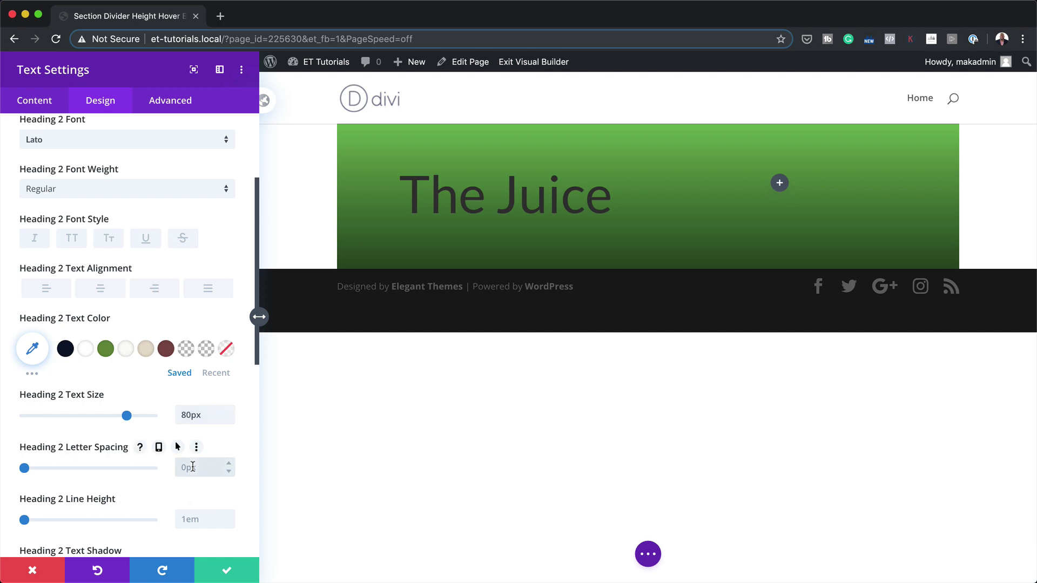
type("-2px")
scroll(193, 467, "down", 8)
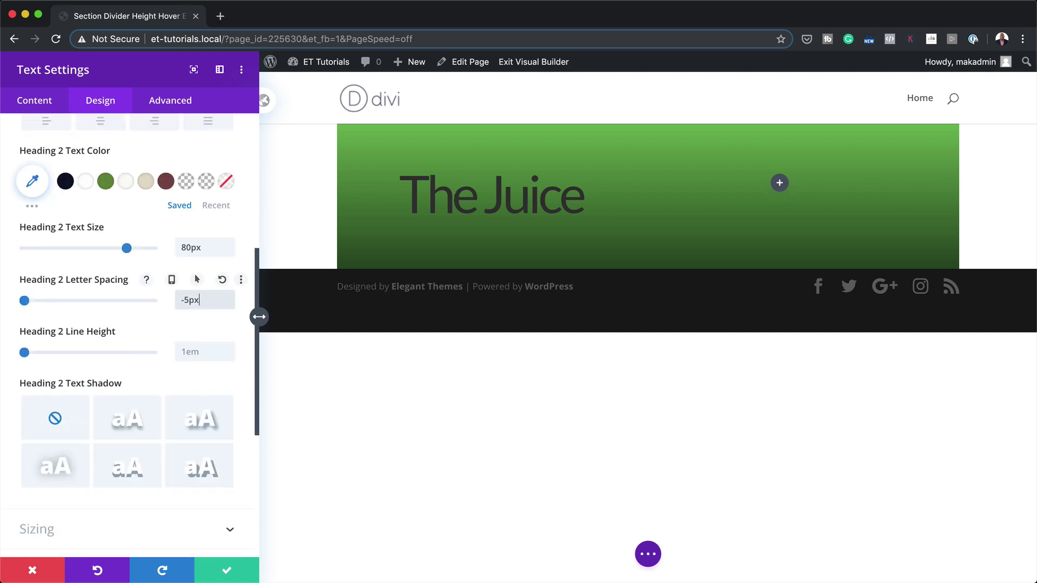
left_click(70, 292)
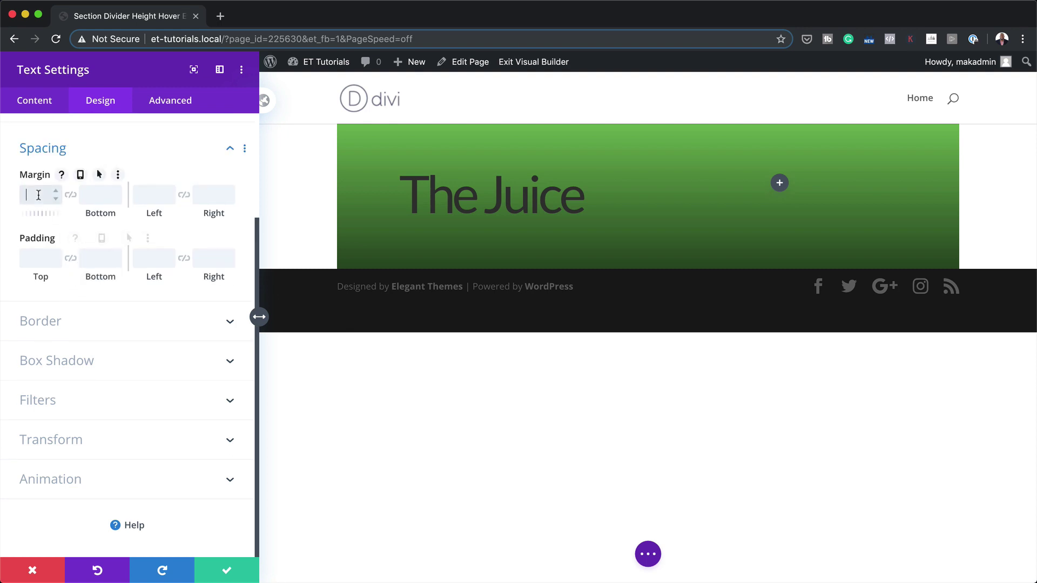
type("-50")
left_click(95, 197)
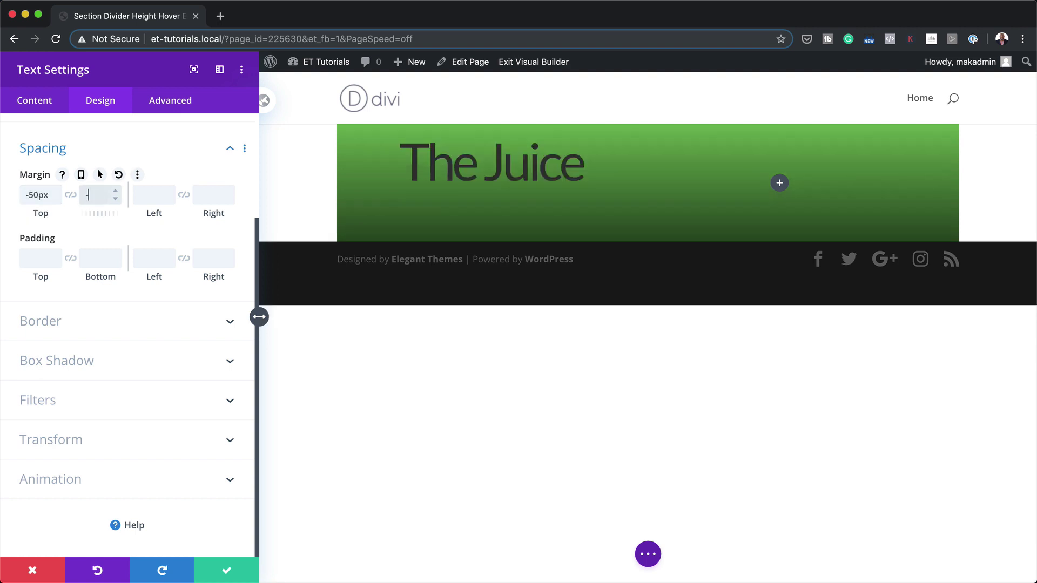
left_click(170, 100)
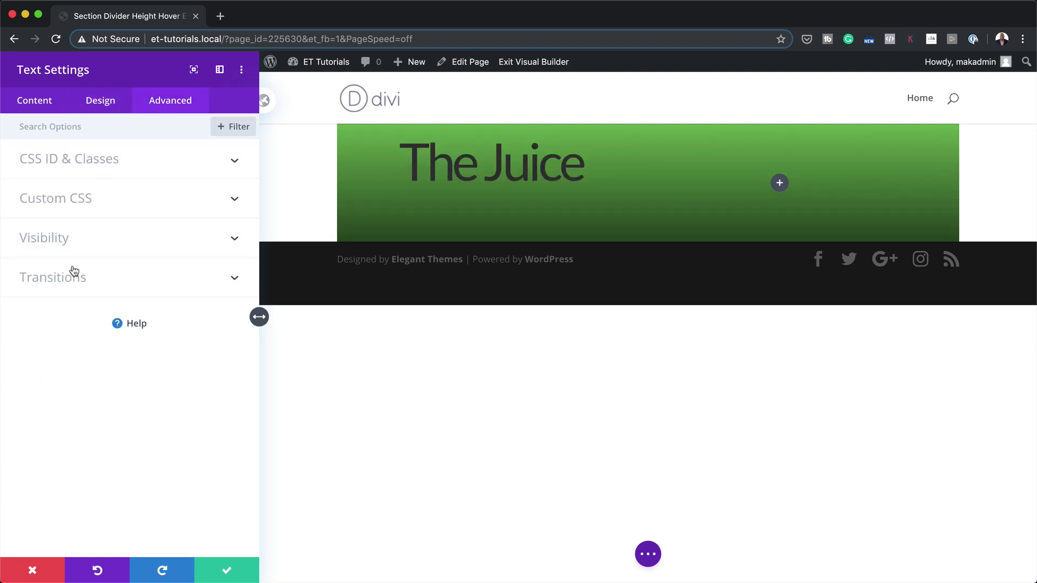
Step: Set the Text module's Z Index to -1 and save its settings
left_click(78, 238)
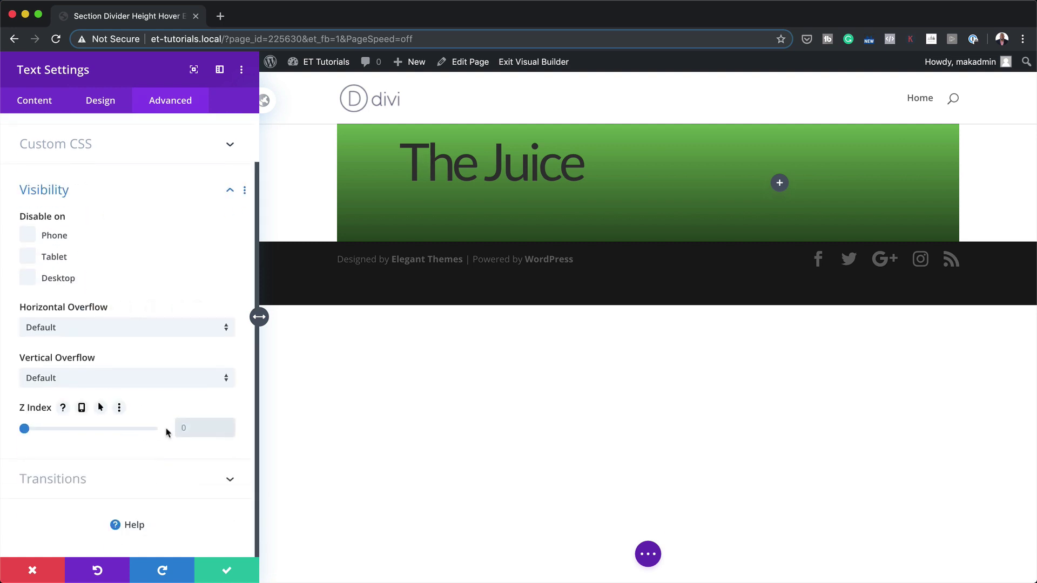
left_click(184, 428)
type("-1")
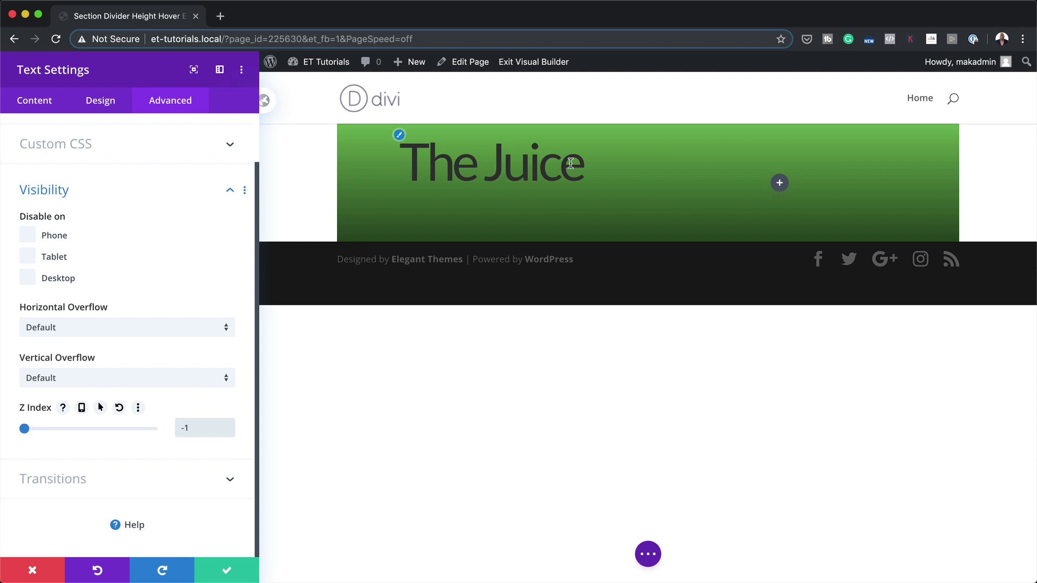
left_click(228, 570)
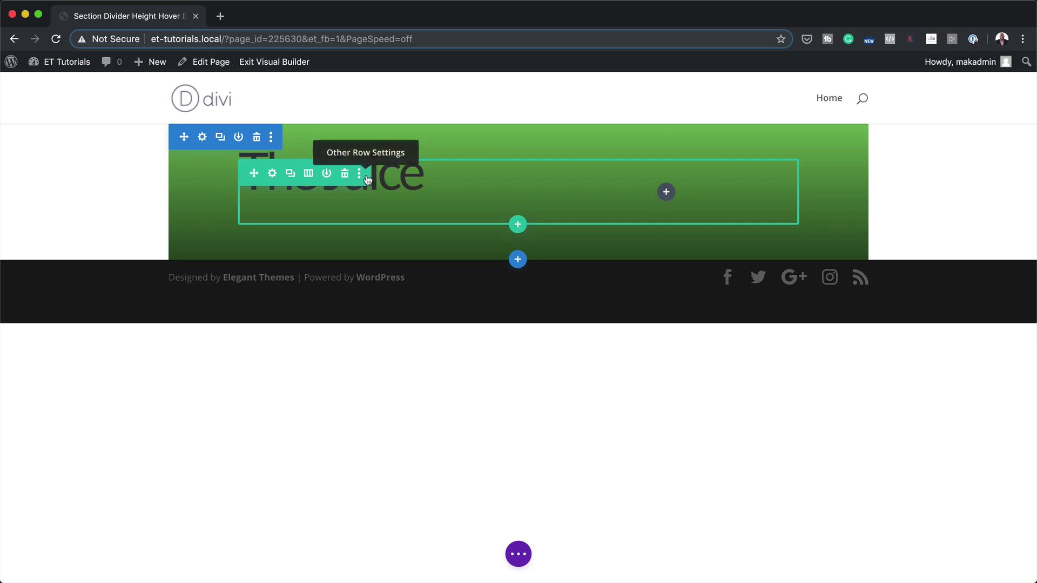
Step: Insert an Image module through Quick Actions by searching 'imag'
key("shift+space")
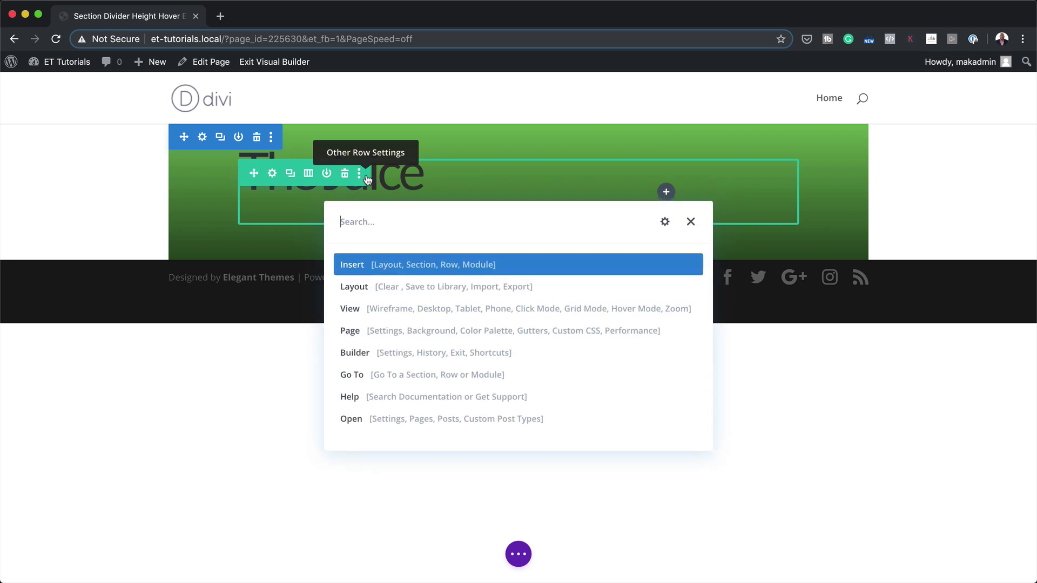
type("image")
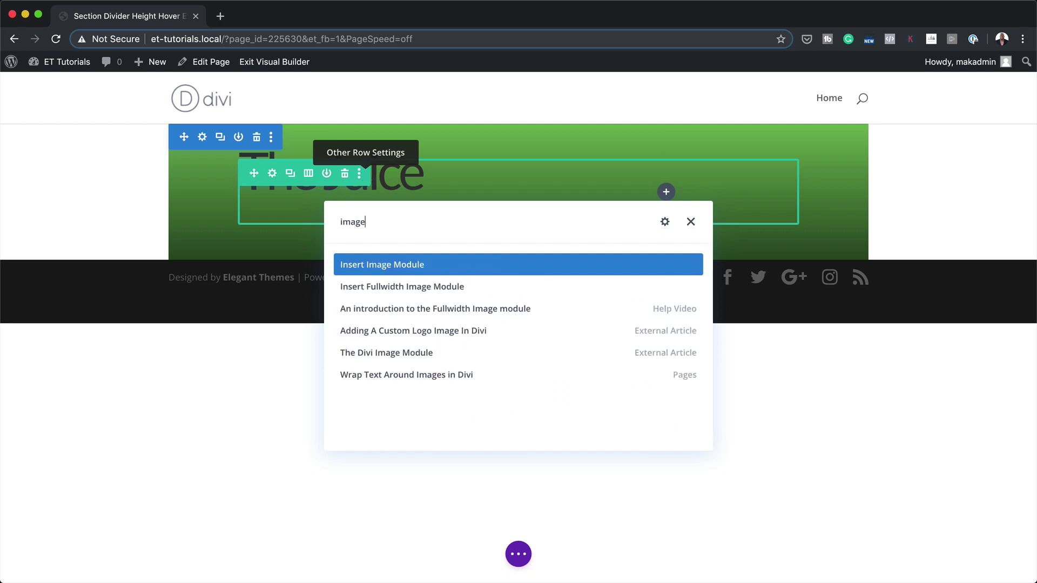
left_click(383, 266)
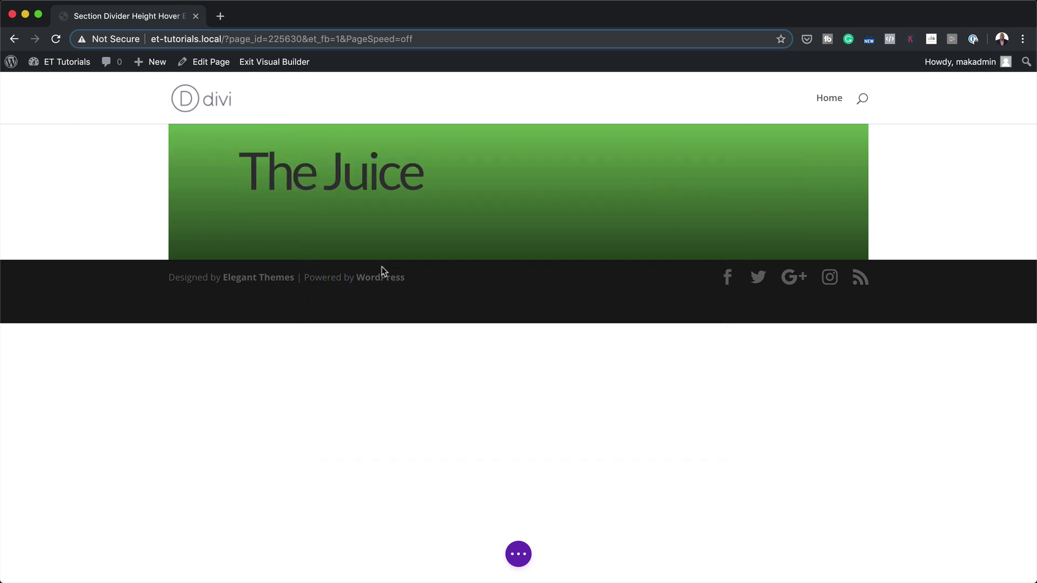
mouse_move(363, 186)
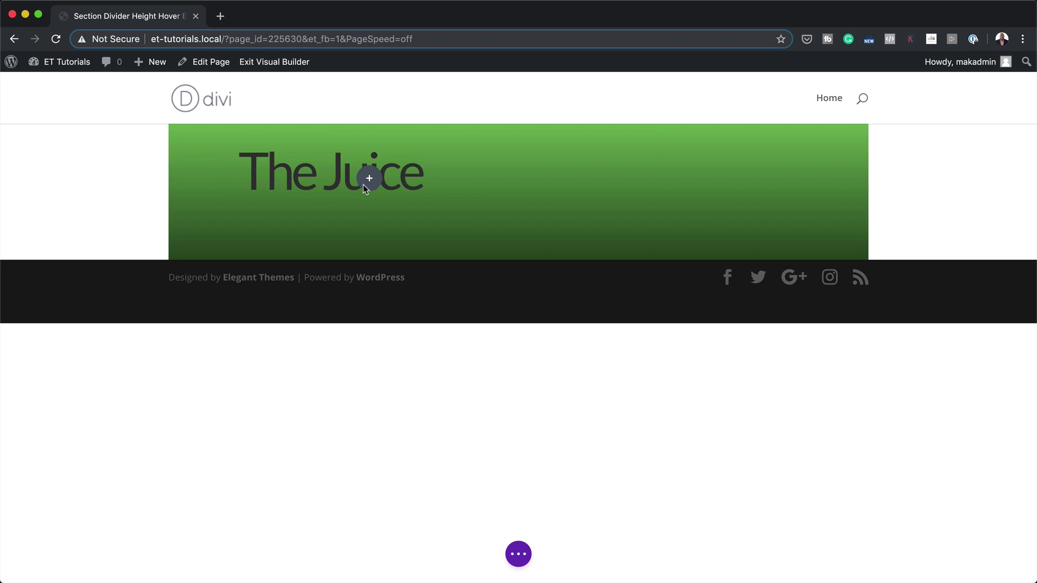
Step: Place the image module below the heading and load the green juice bottle image 5-w240.png
left_click(346, 206)
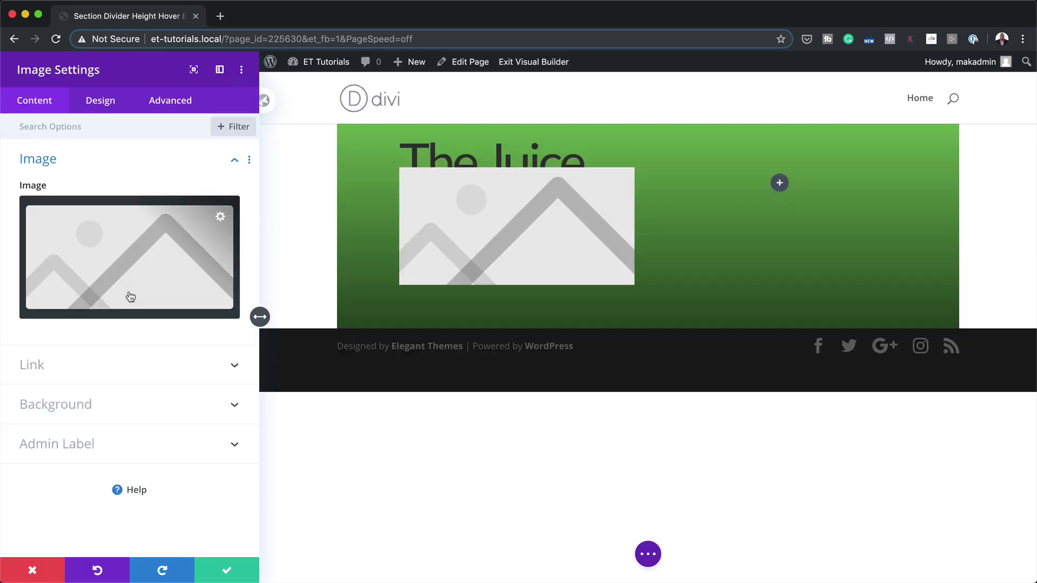
left_click(137, 261)
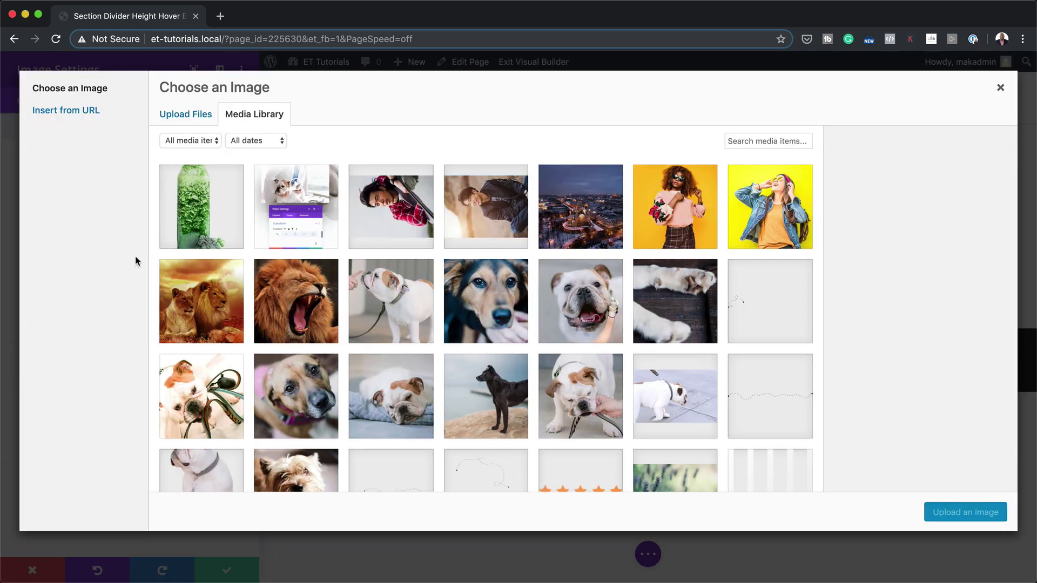
left_click(216, 197)
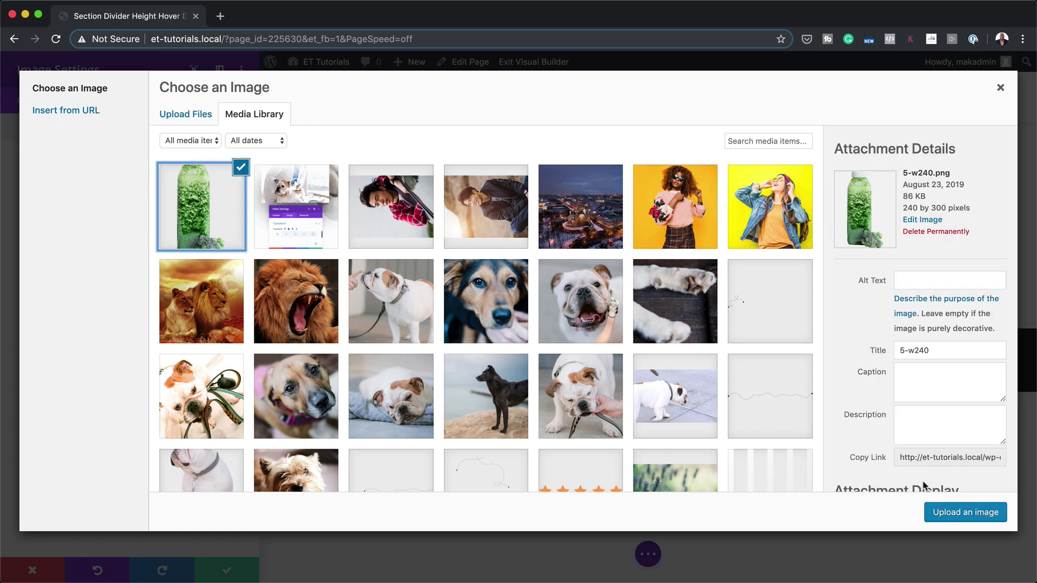
left_click(992, 517)
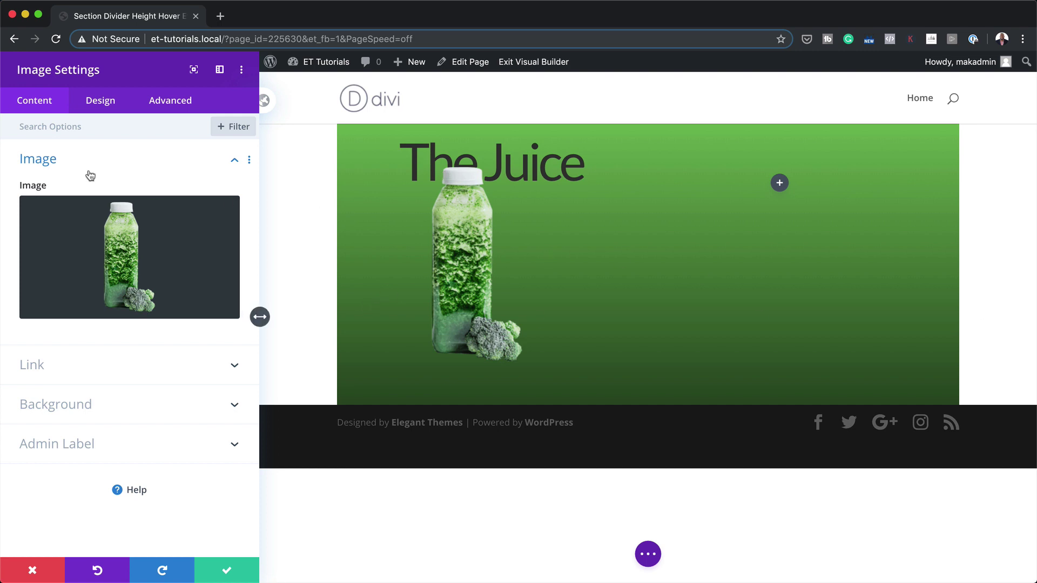
Step: Centre-align the bottle image and save the image settings
left_click(101, 102)
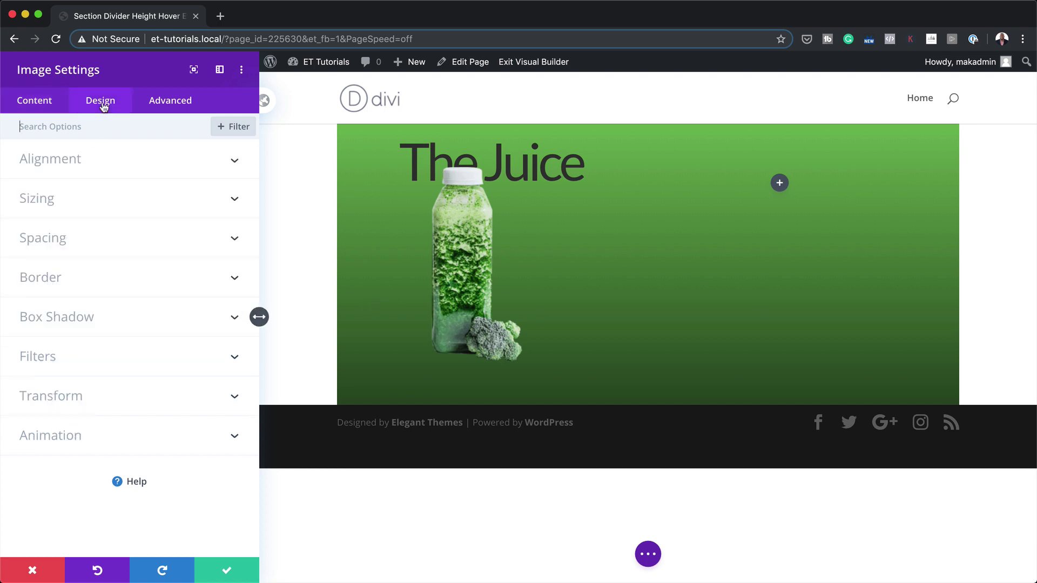
left_click(71, 166)
left_click(131, 204)
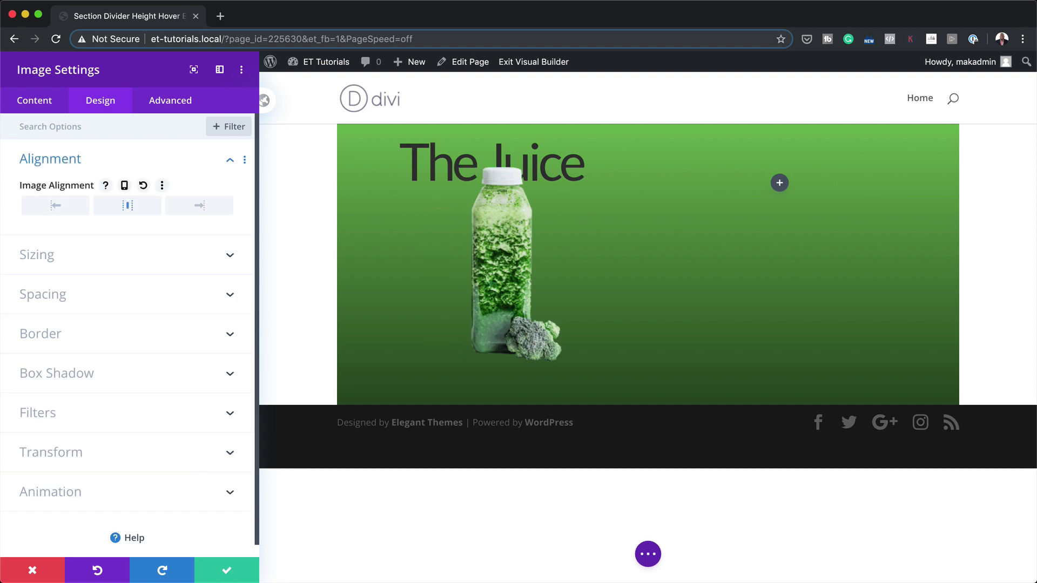
left_click(226, 572)
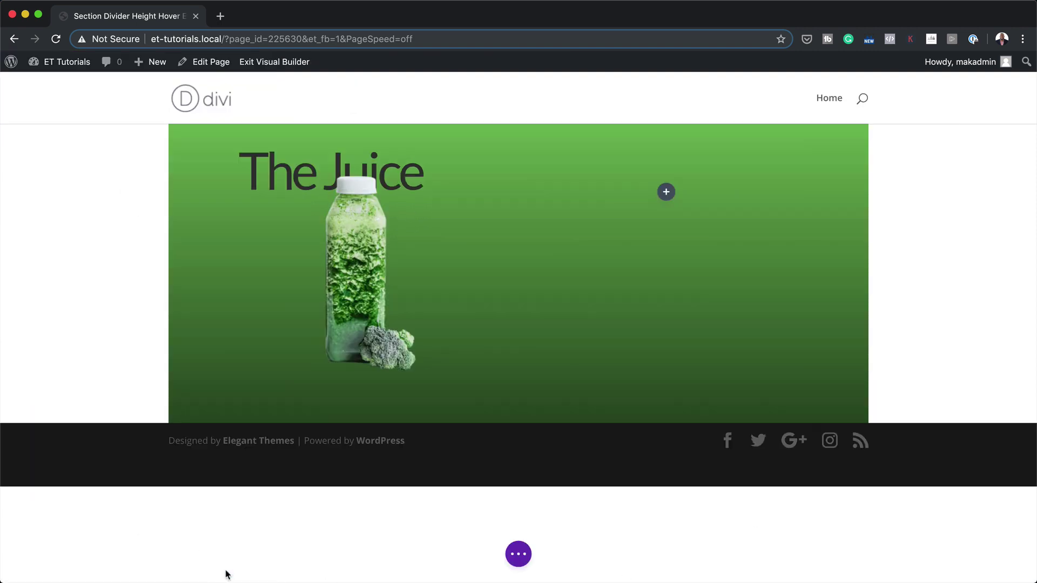
Step: Add a Call To Action module to the right column, found by searching 'call'
left_click(666, 193)
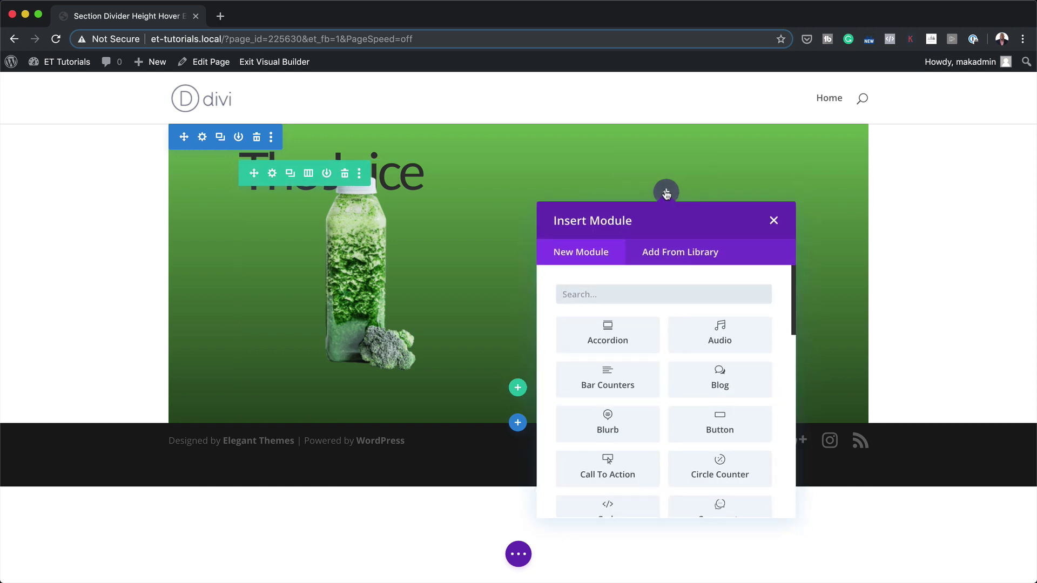
type("call")
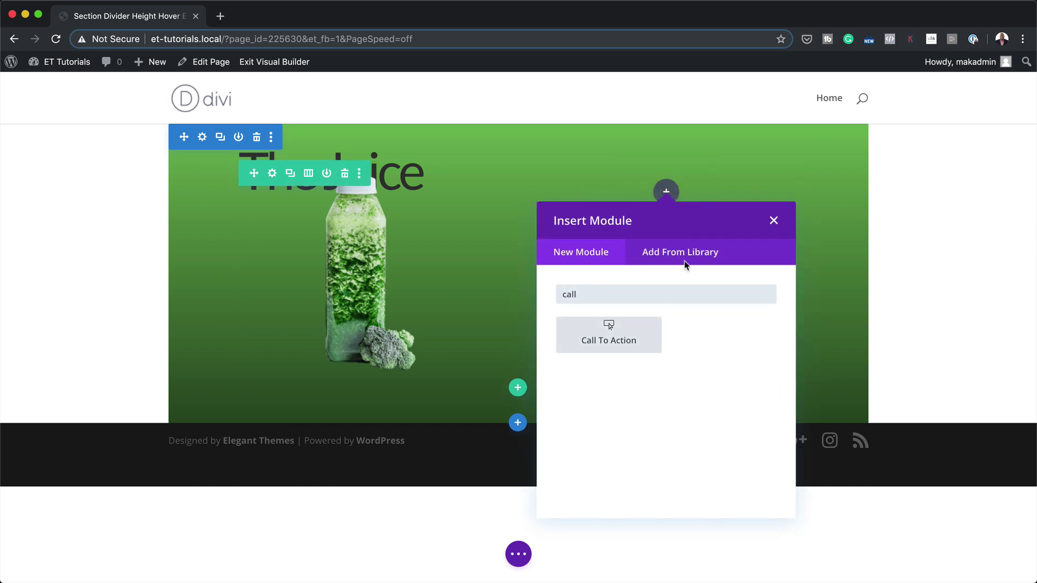
left_click(630, 338)
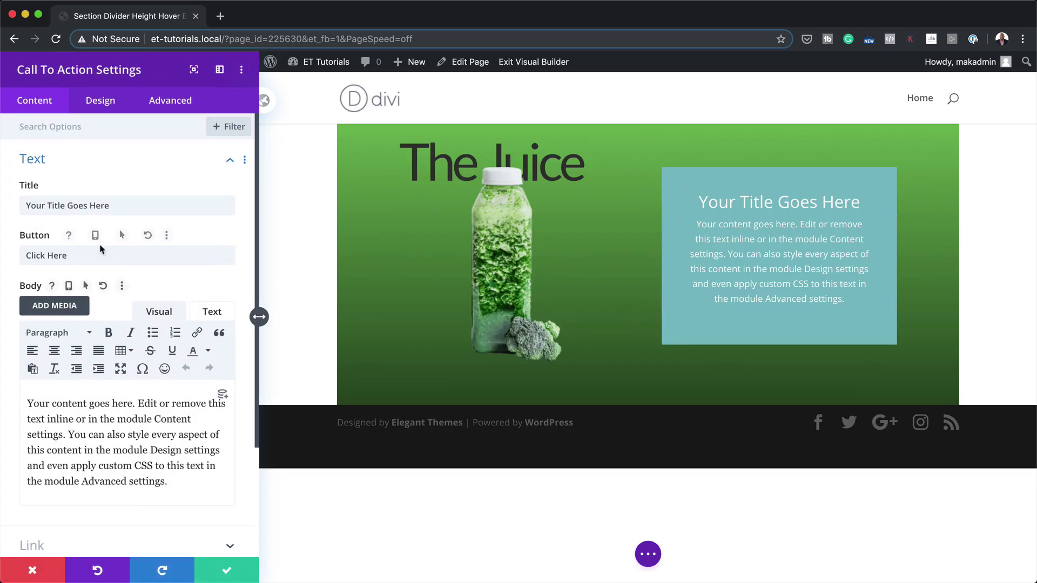
Step: Set the Call To Action button link URL to #
scroll(55, 440, "down", 5)
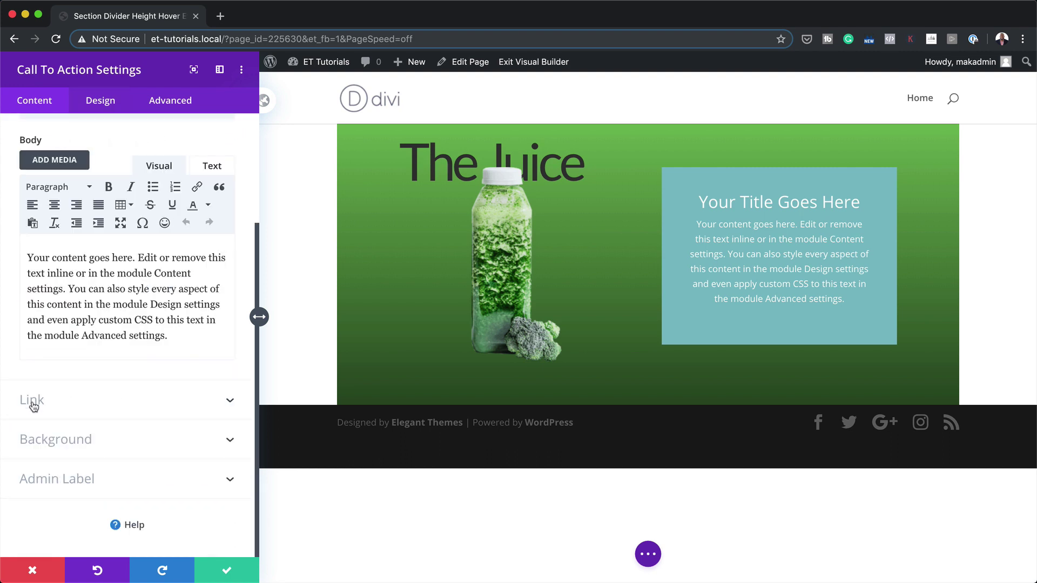
left_click(31, 400)
left_click(47, 238)
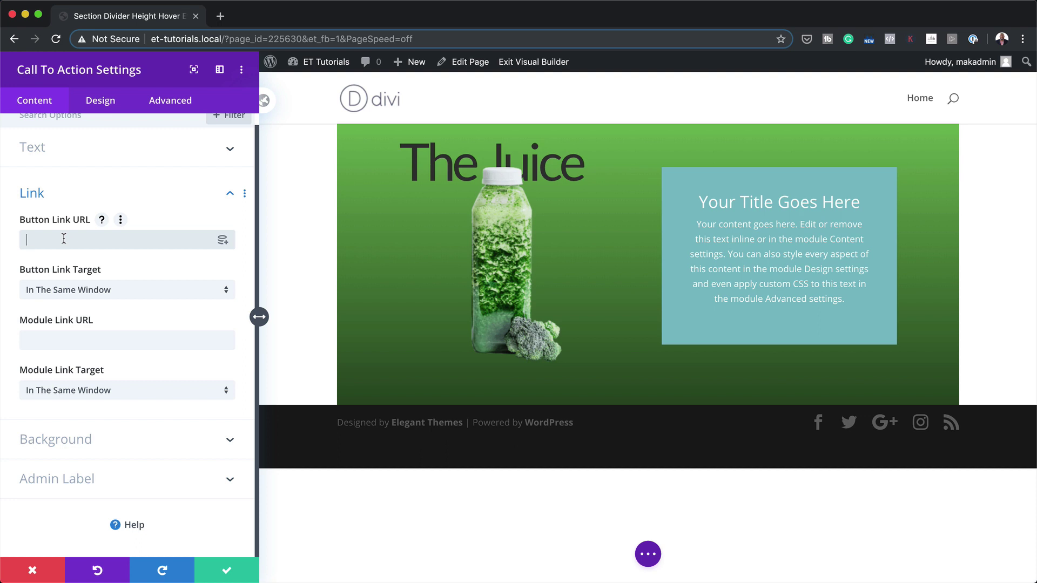
type("#")
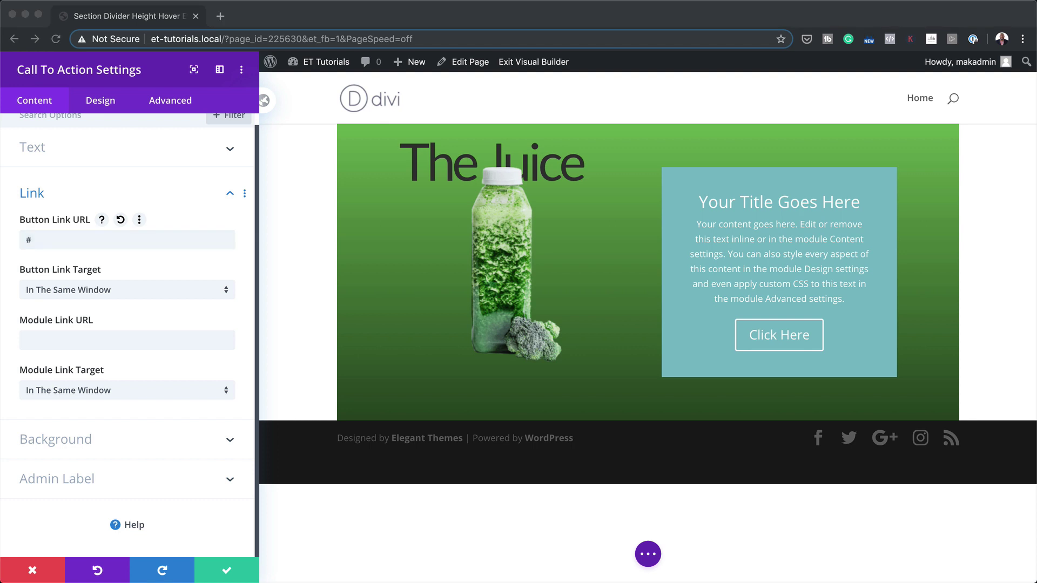
left_click(88, 442)
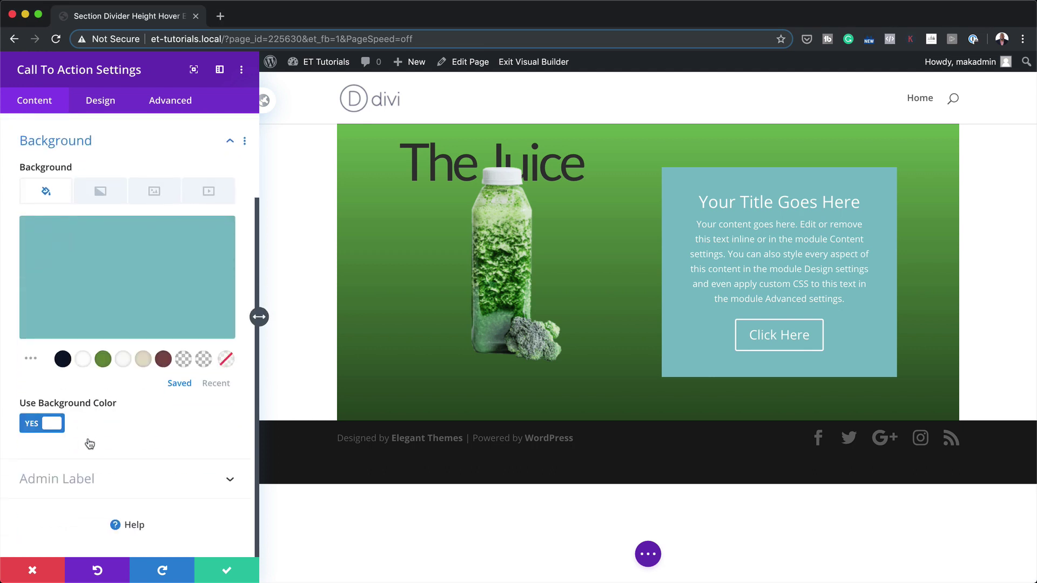
Step: Give the call-to-action card a white background and set its text colour to Dark
left_click(82, 359)
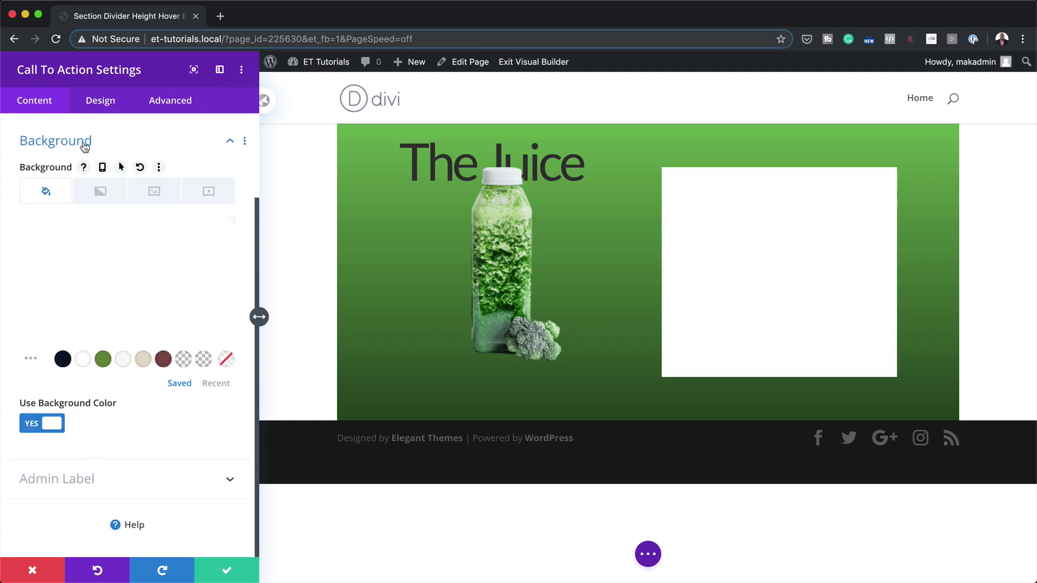
left_click(102, 103)
left_click(62, 163)
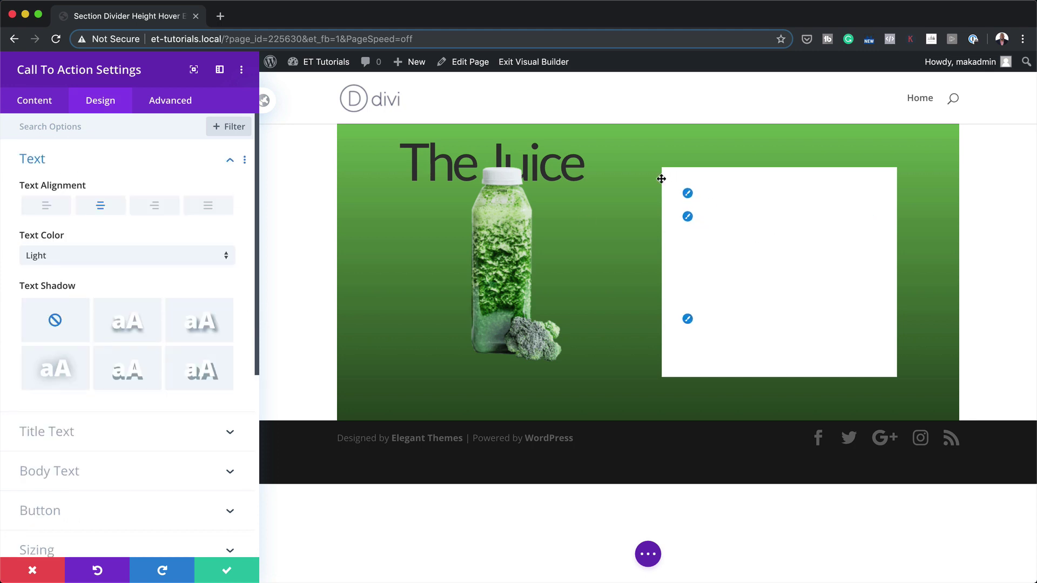
left_click(67, 262)
left_click(64, 286)
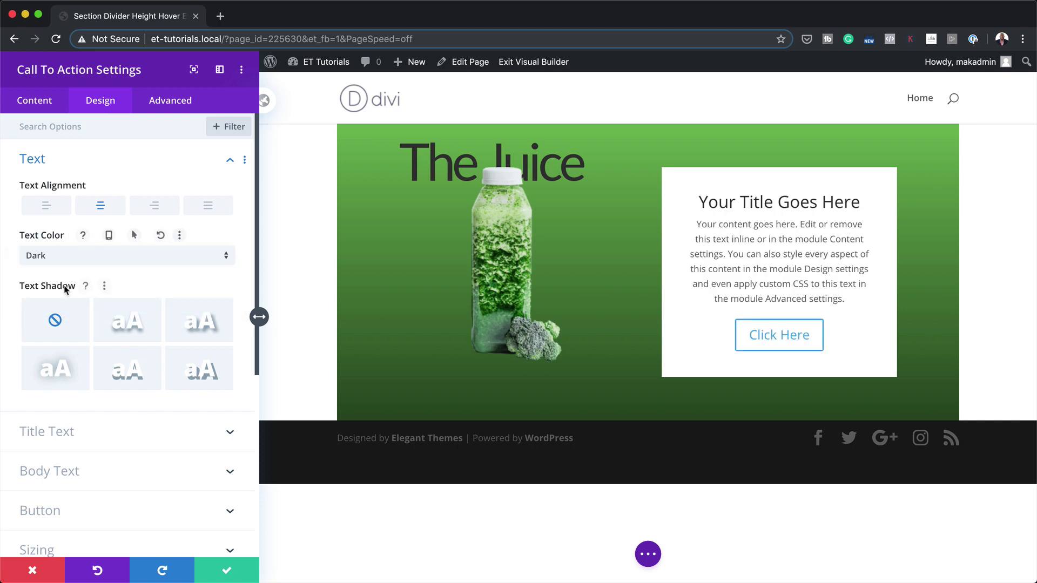
scroll(97, 297, "down", 5)
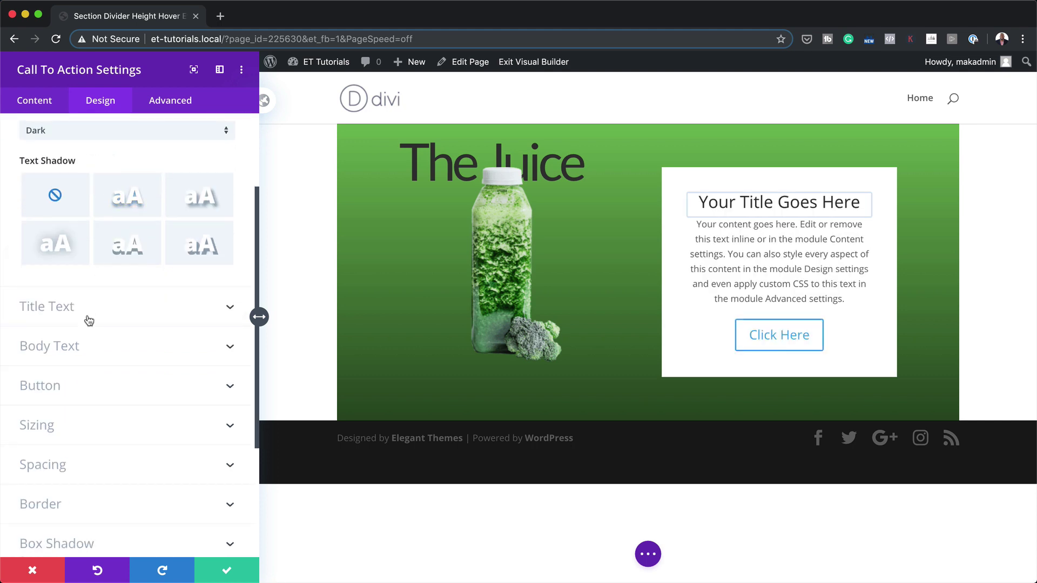
left_click(74, 308)
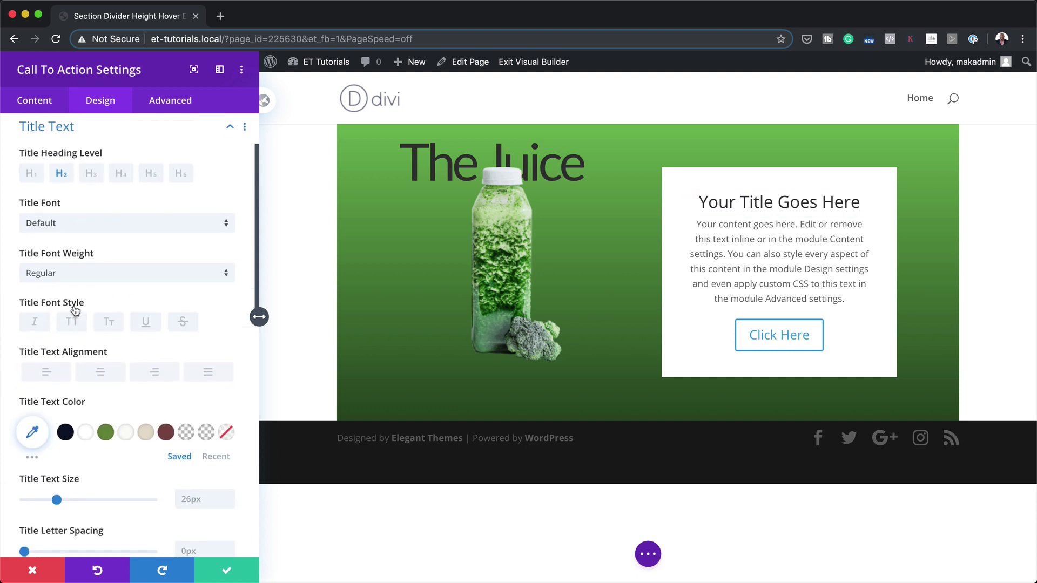
Step: Style the card title as uppercase Heavy Lato at 18px
left_click(59, 231)
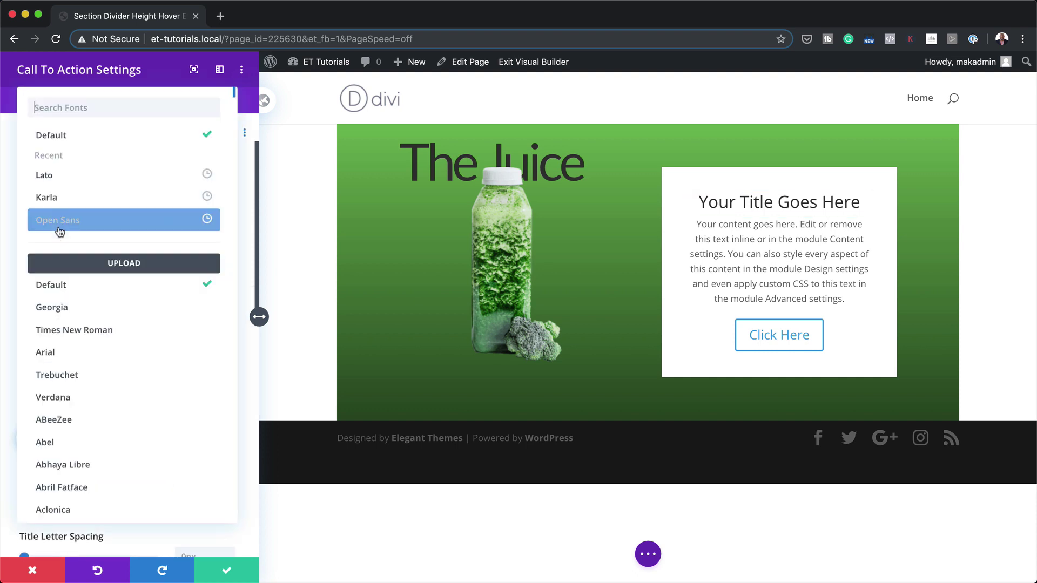
left_click(65, 176)
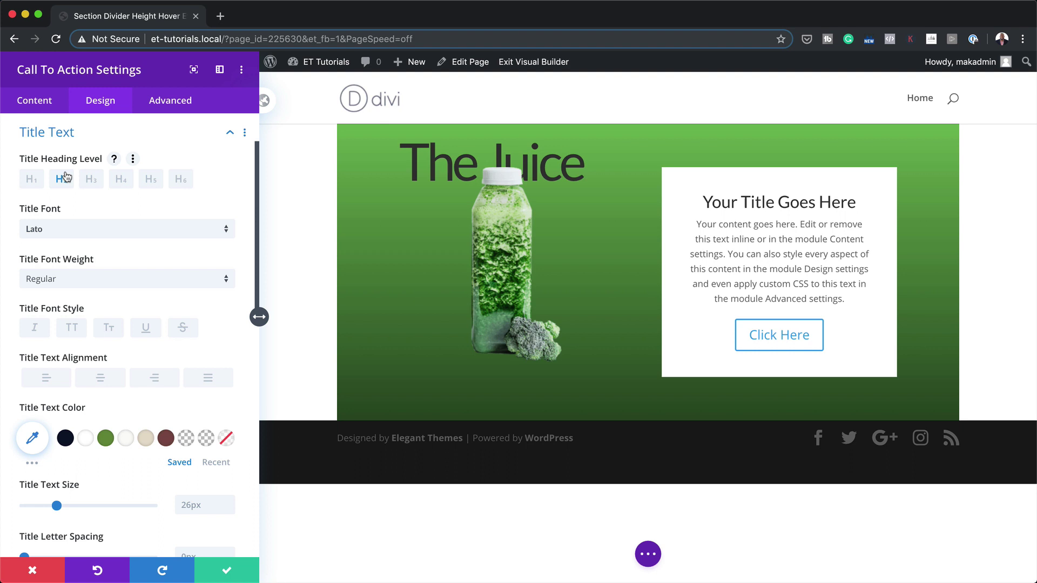
left_click(94, 281)
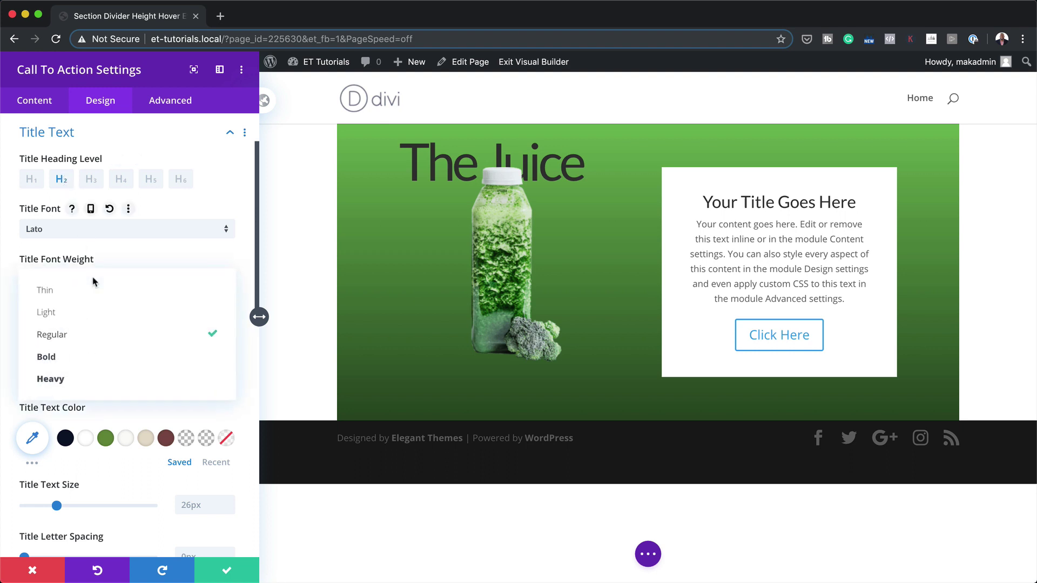
left_click(96, 387)
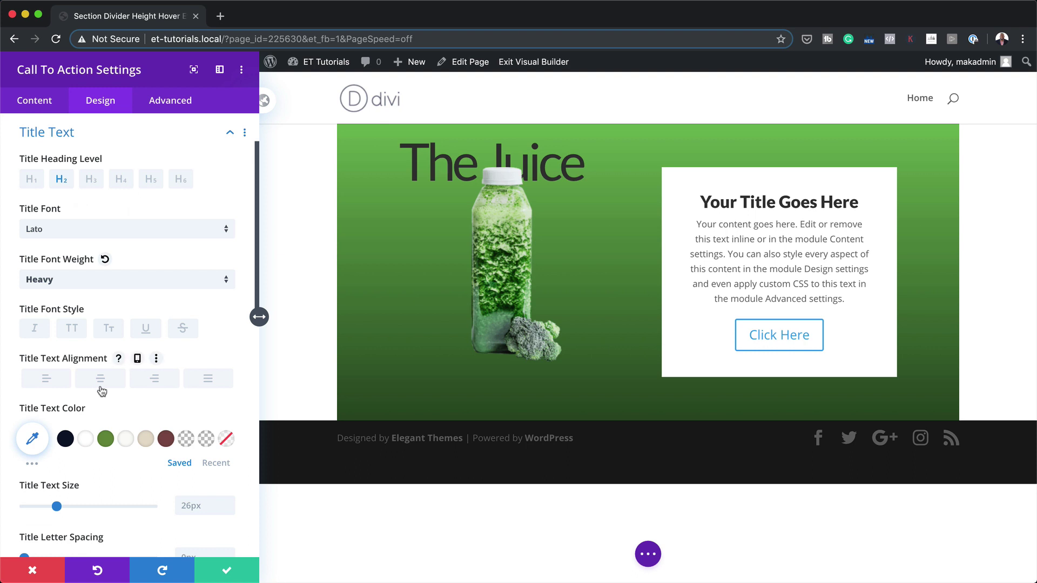
left_click(75, 331)
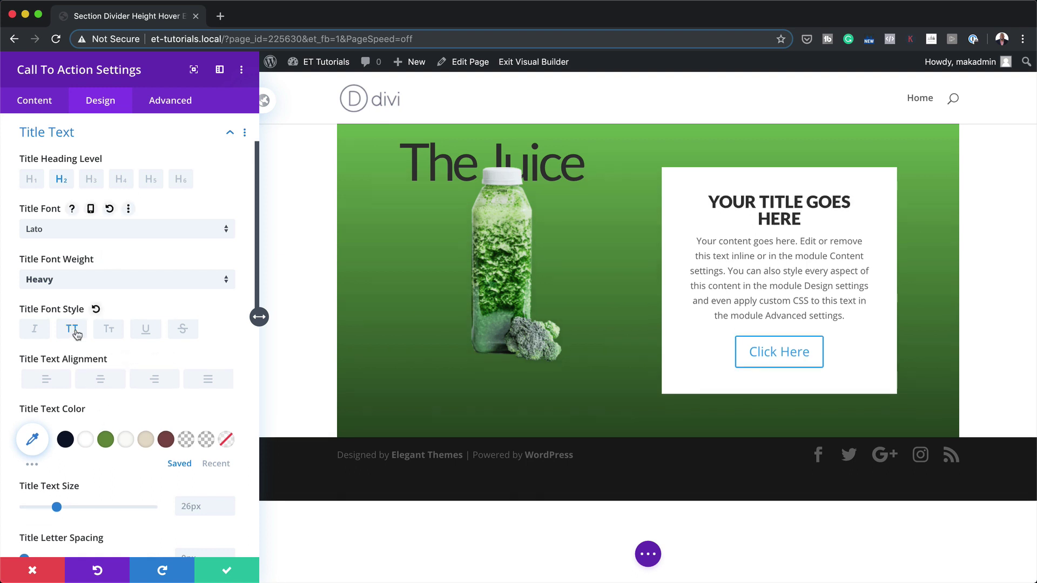
scroll(97, 351, "down", 3)
left_click(191, 356)
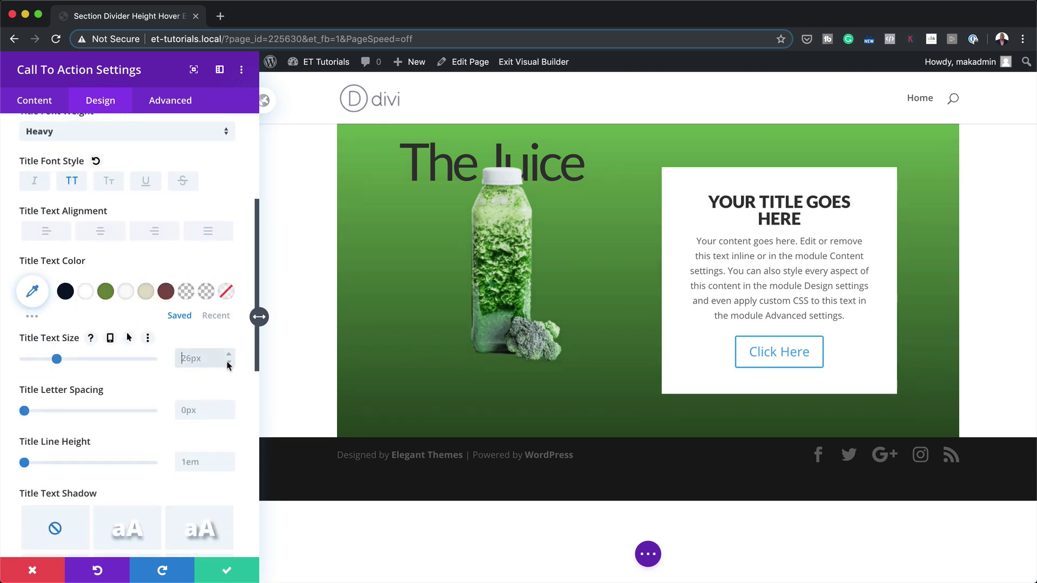
type("18")
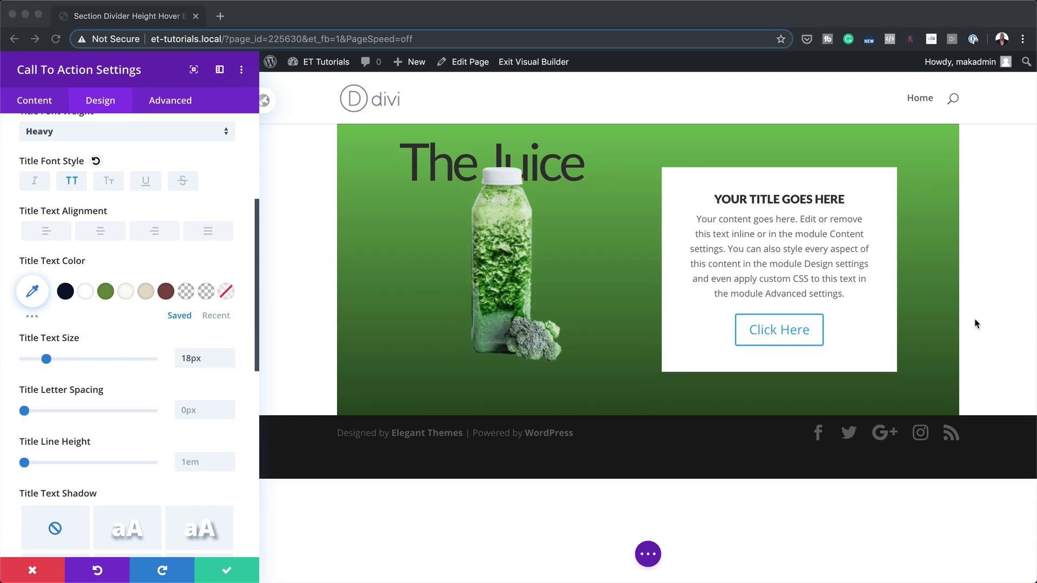
Step: Enable custom styles for the Click Here button and make its text white
scroll(140, 363, "down", 6)
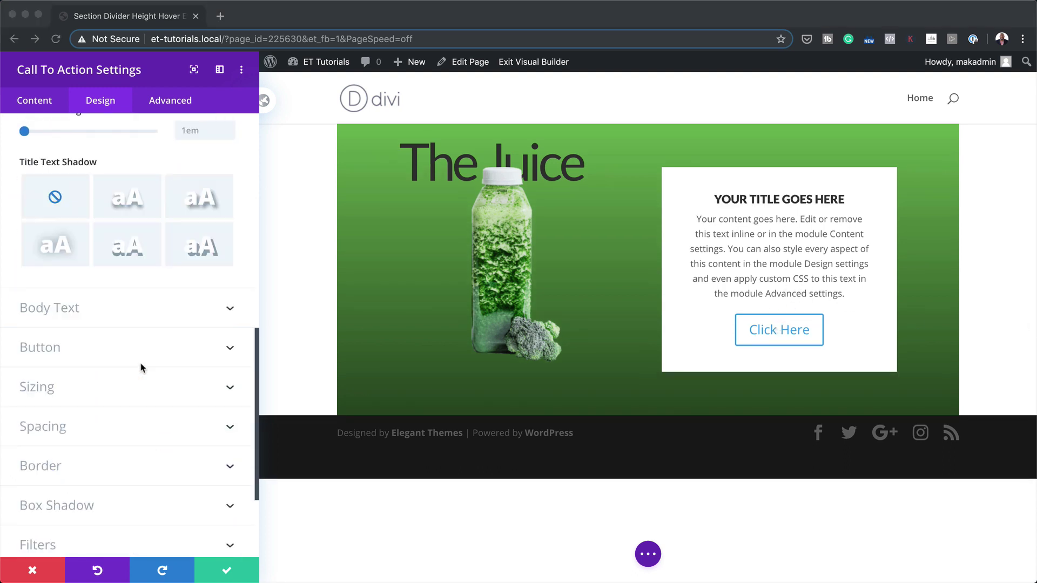
left_click(70, 347)
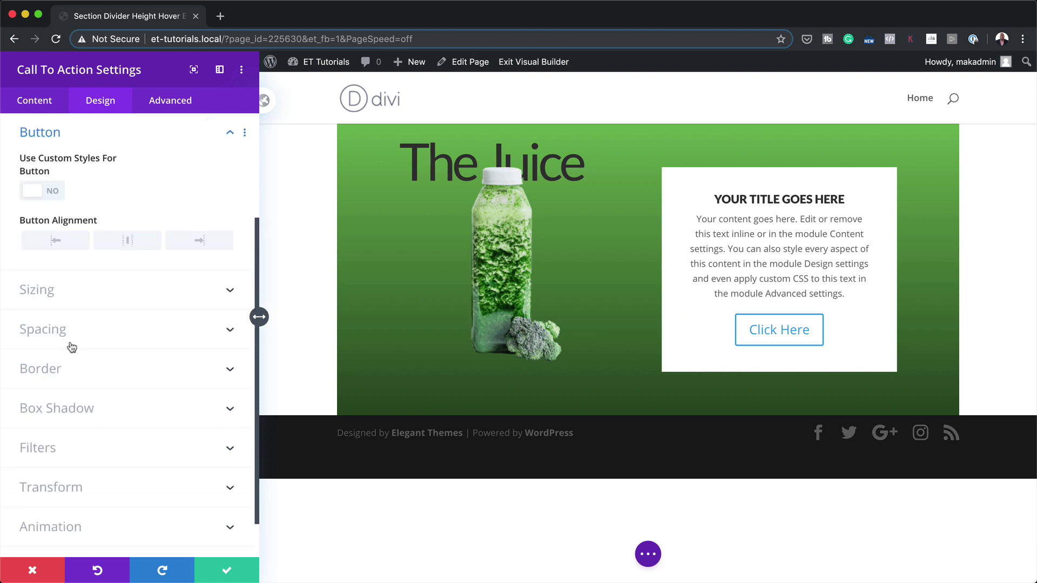
left_click(54, 193)
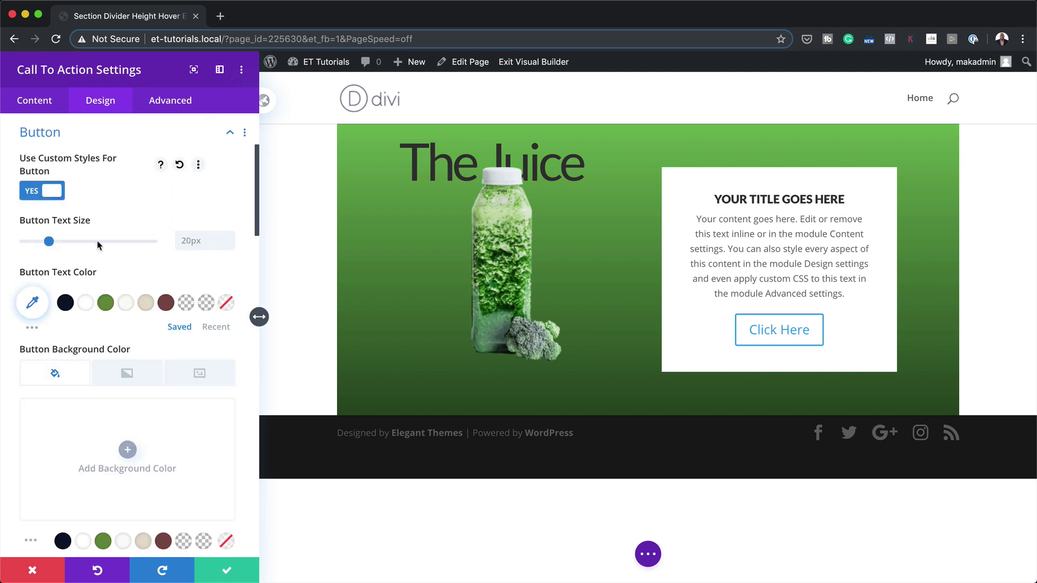
left_click(87, 306)
Step: Give the button a #73ba57 green background and a 0px border width
scroll(108, 330, "down", 3)
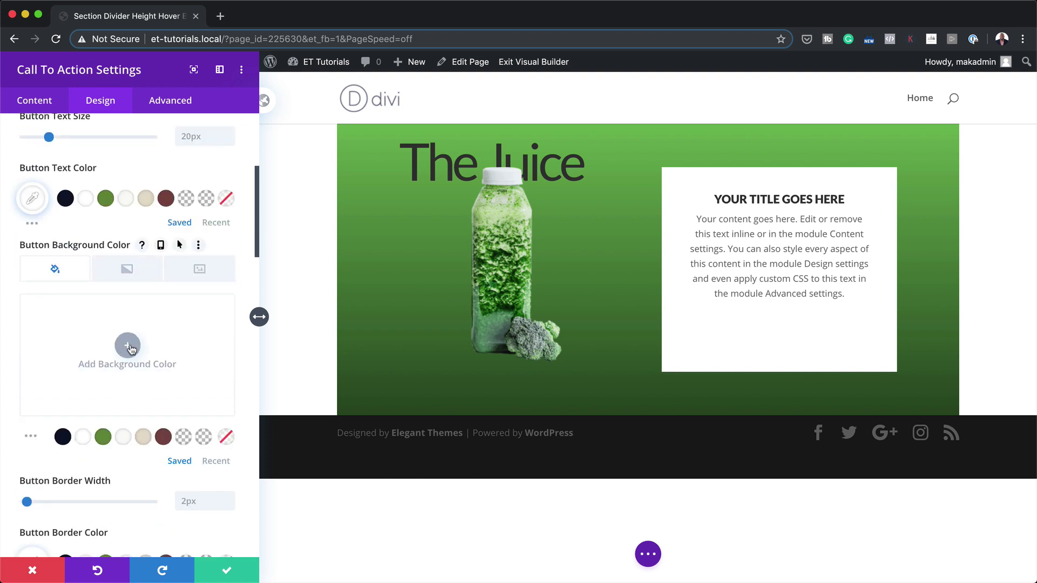
left_click(128, 347)
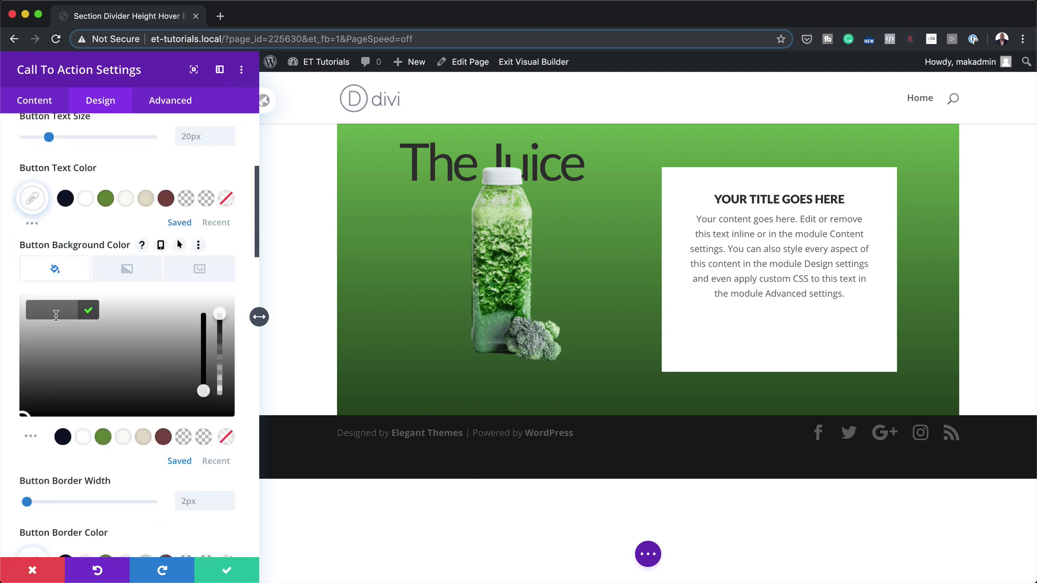
type("#73bc57")
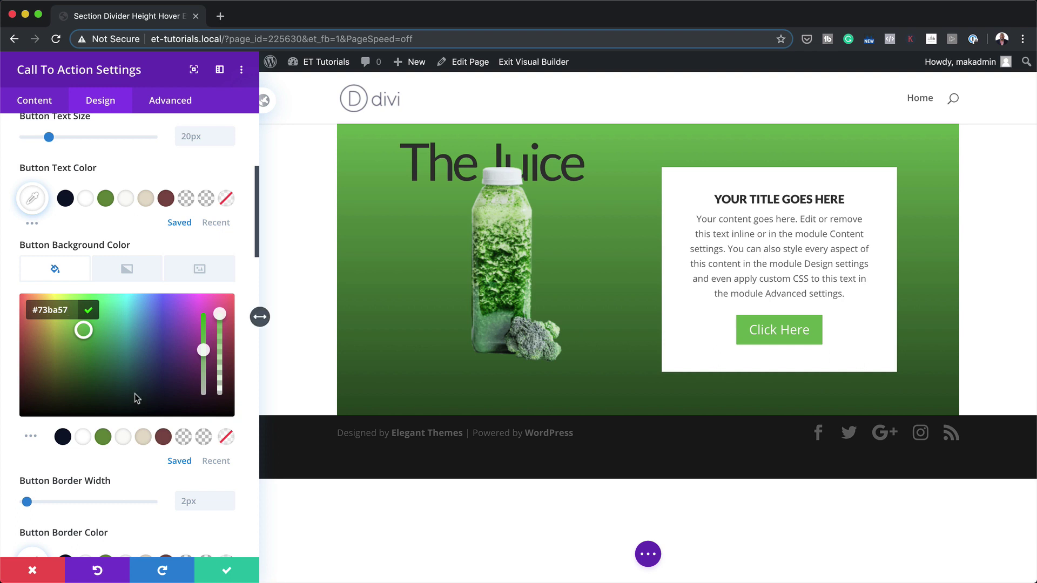
scroll(126, 396, "down", 2)
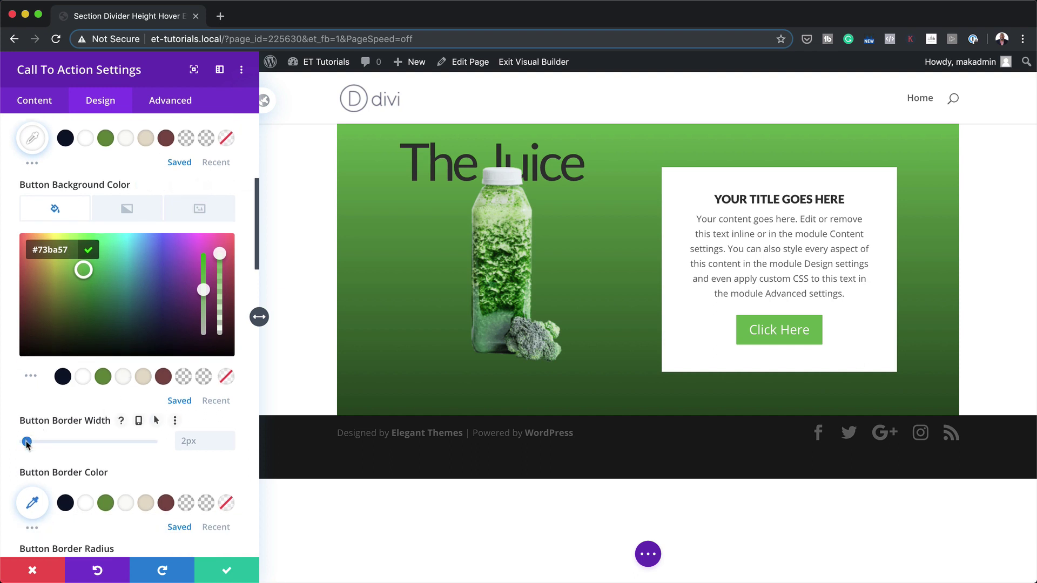
left_click_drag(30, 440, 15, 443)
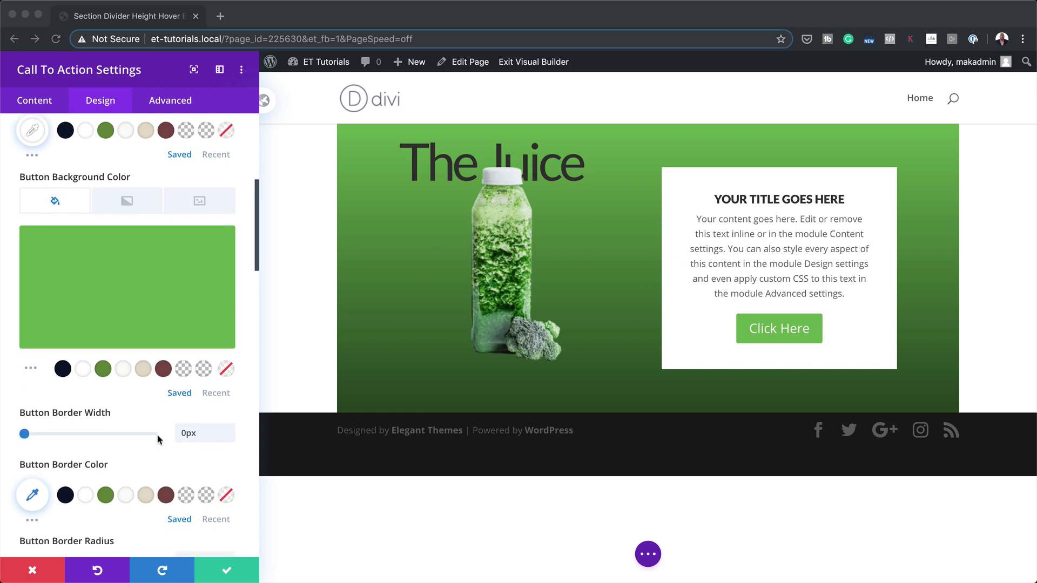
scroll(158, 440, "down", 10)
scroll(158, 440, "down", 15)
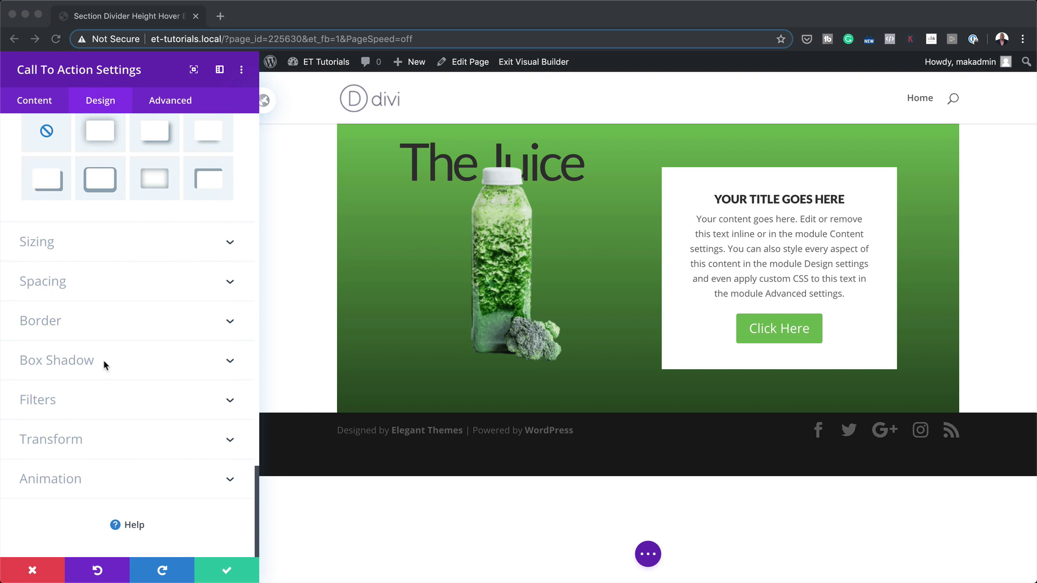
Step: Give the card a 10px border in translucent green rgba(115,186,87,0.15)
left_click(111, 326)
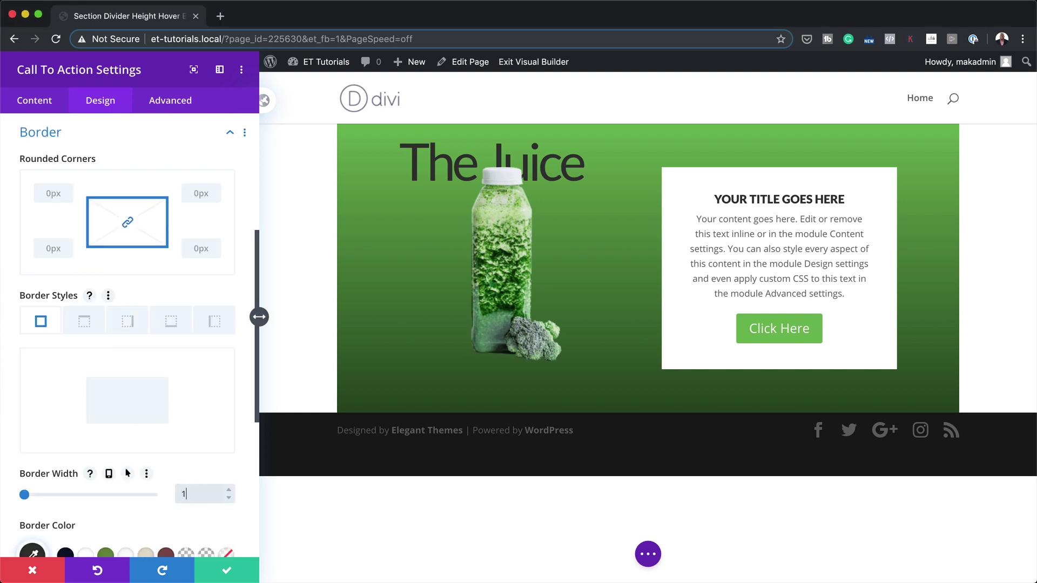
type("10")
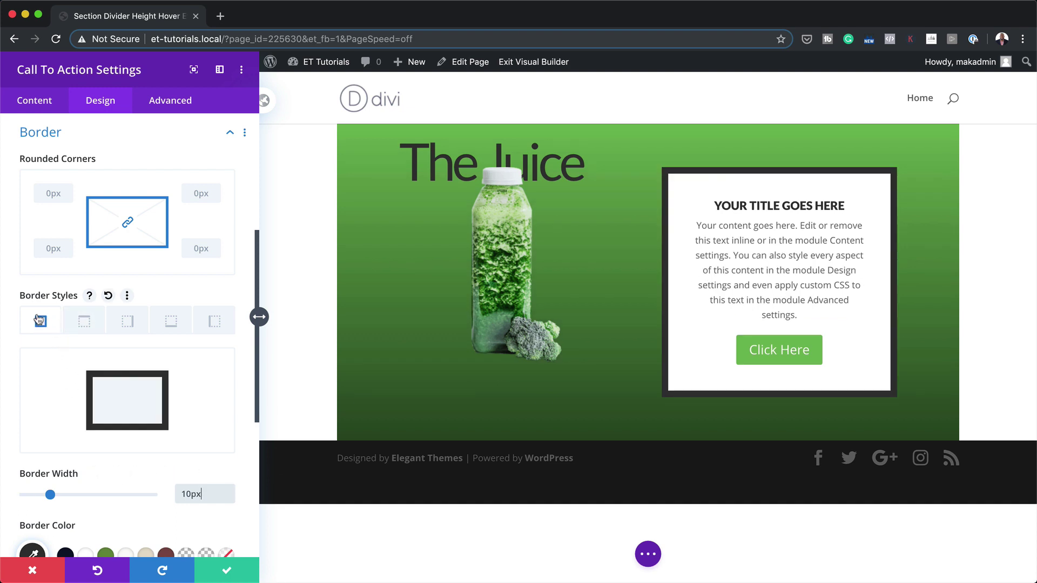
scroll(95, 474, "down", 3)
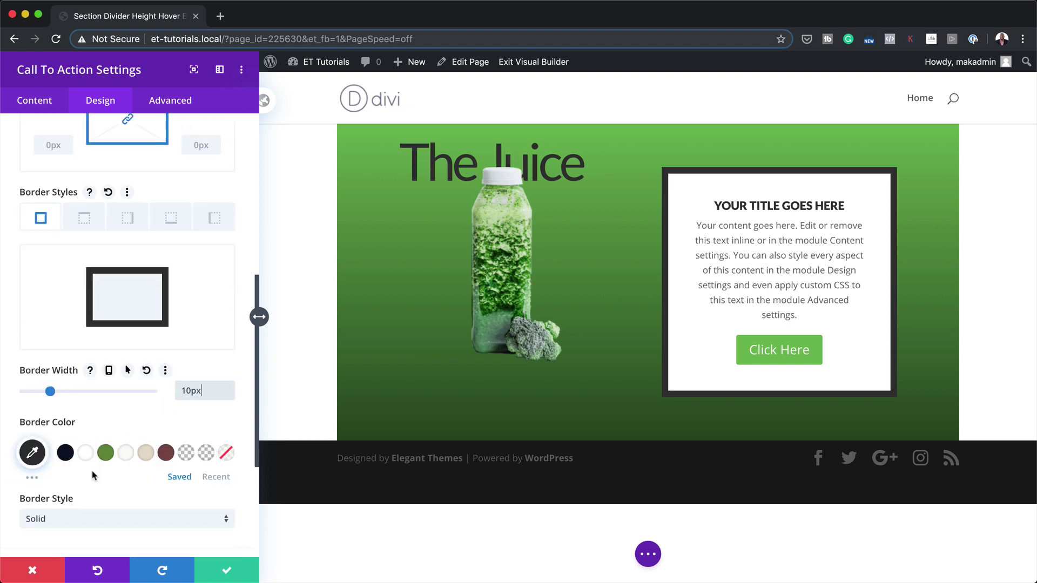
left_click(33, 452)
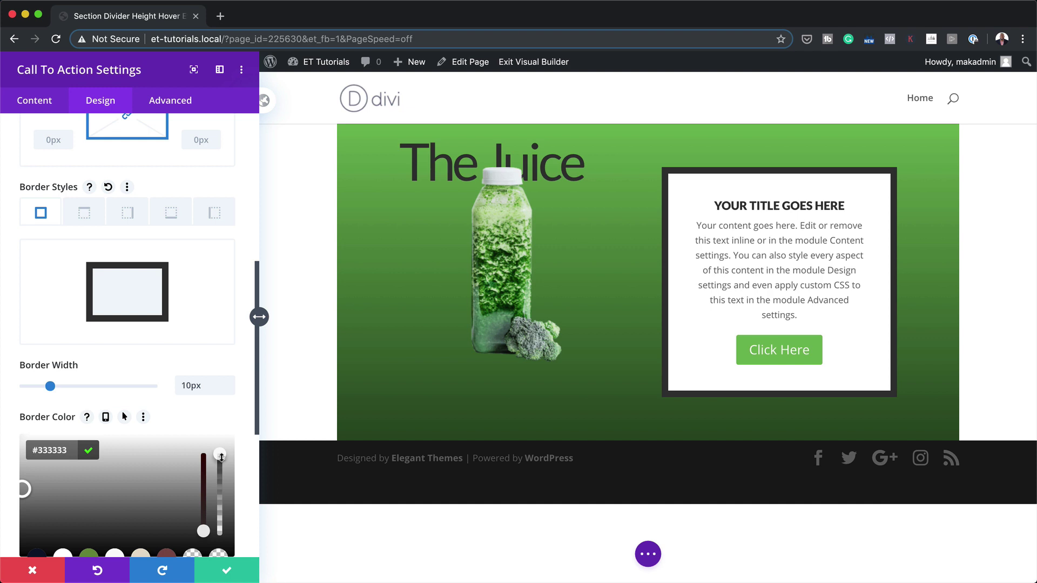
left_click_drag(221, 457, 220, 468)
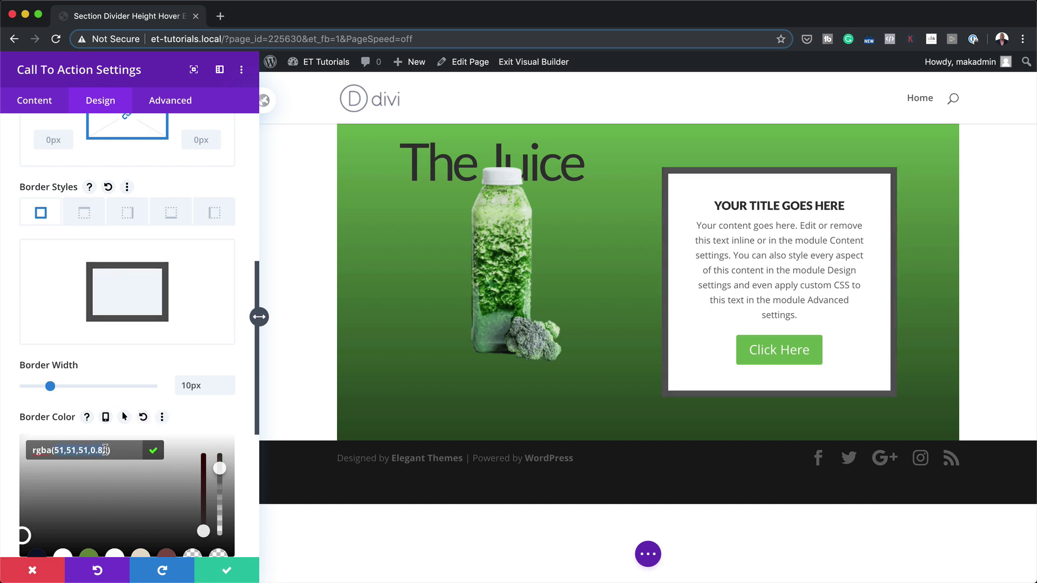
type("rgba(115,186,87,0.15)")
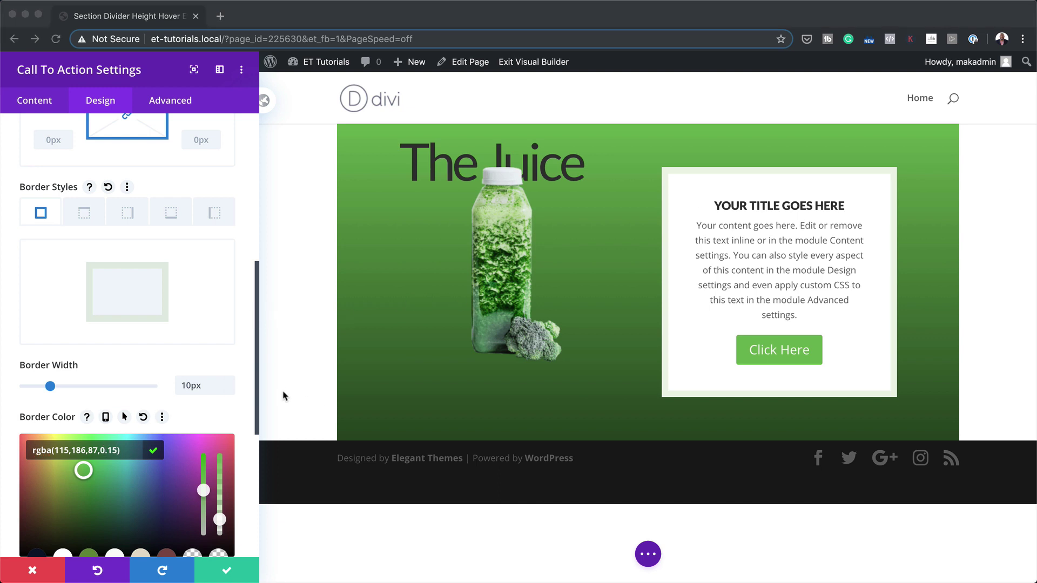
scroll(207, 411, "down", 5)
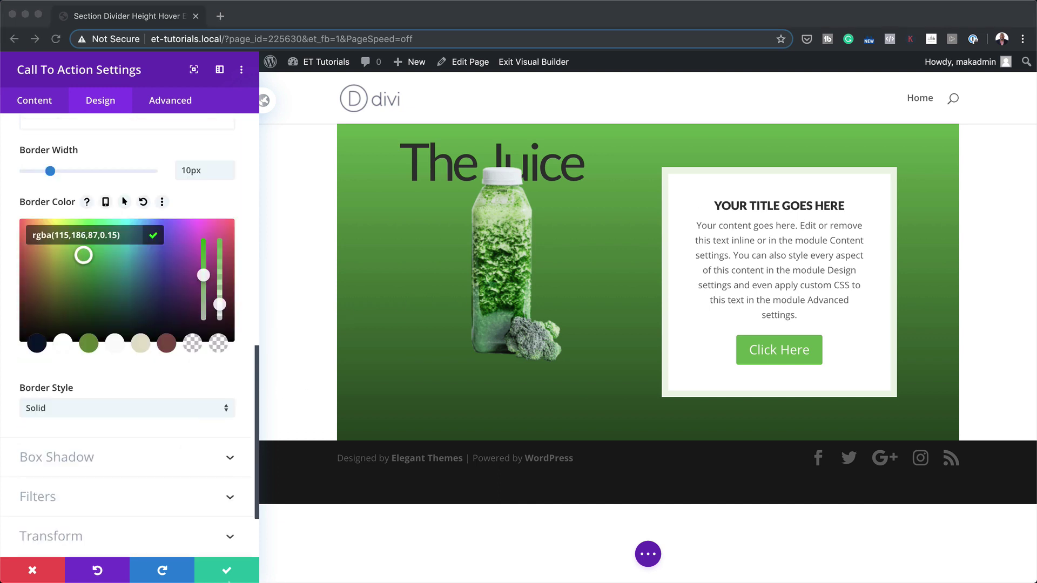
left_click(227, 568)
Step: Save the card, then give the green section a #73ba57 triangle top divider
left_click(228, 568)
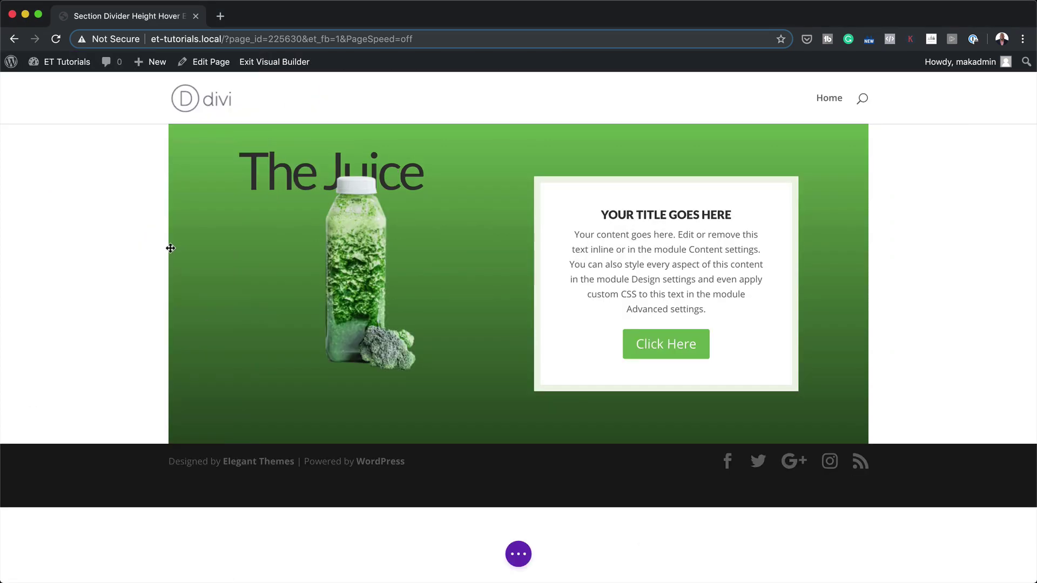
left_click(202, 137)
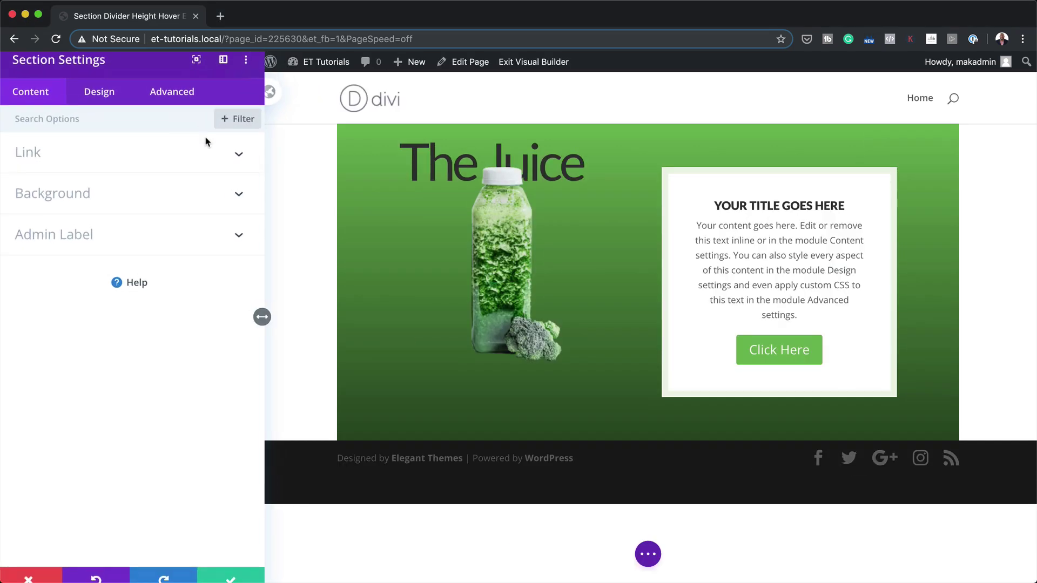
left_click(112, 108)
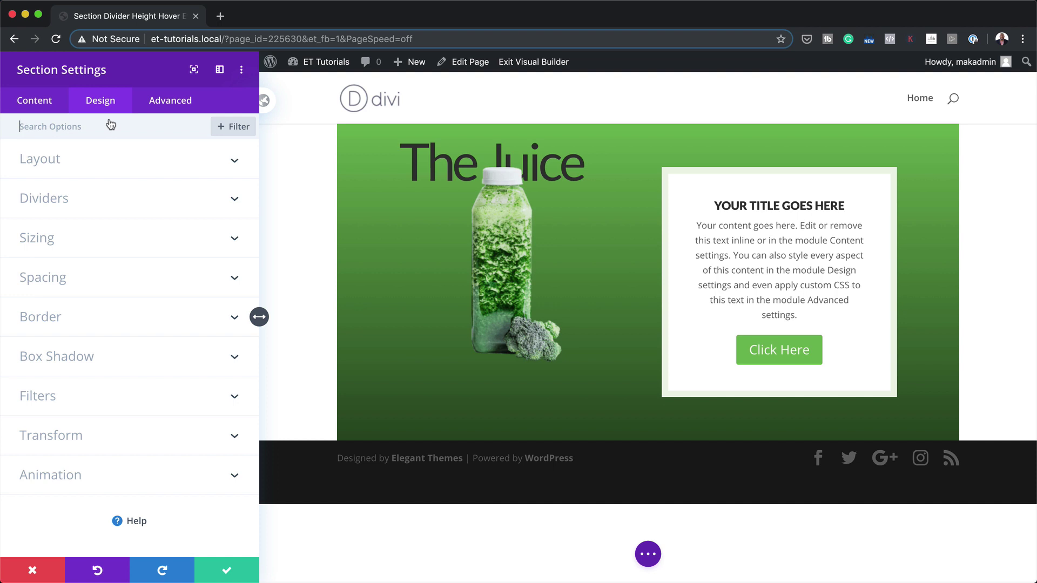
left_click(93, 200)
left_click(97, 240)
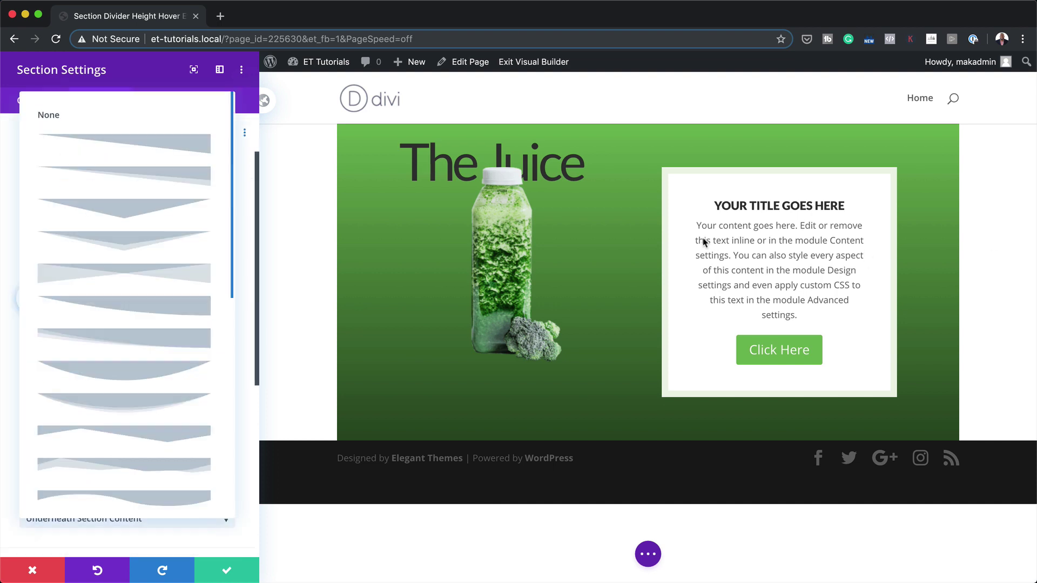
left_click(155, 211)
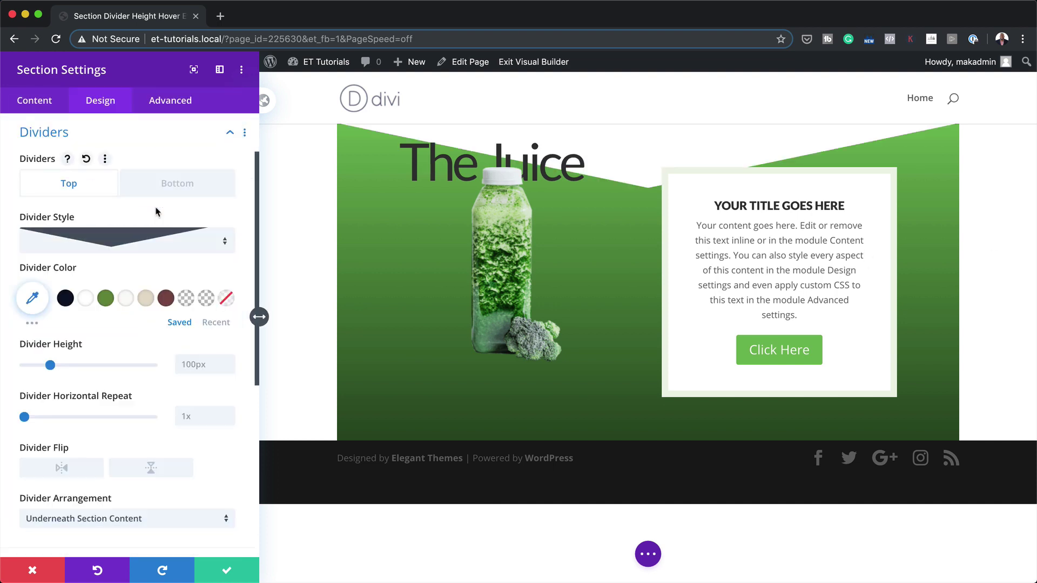
left_click(32, 298)
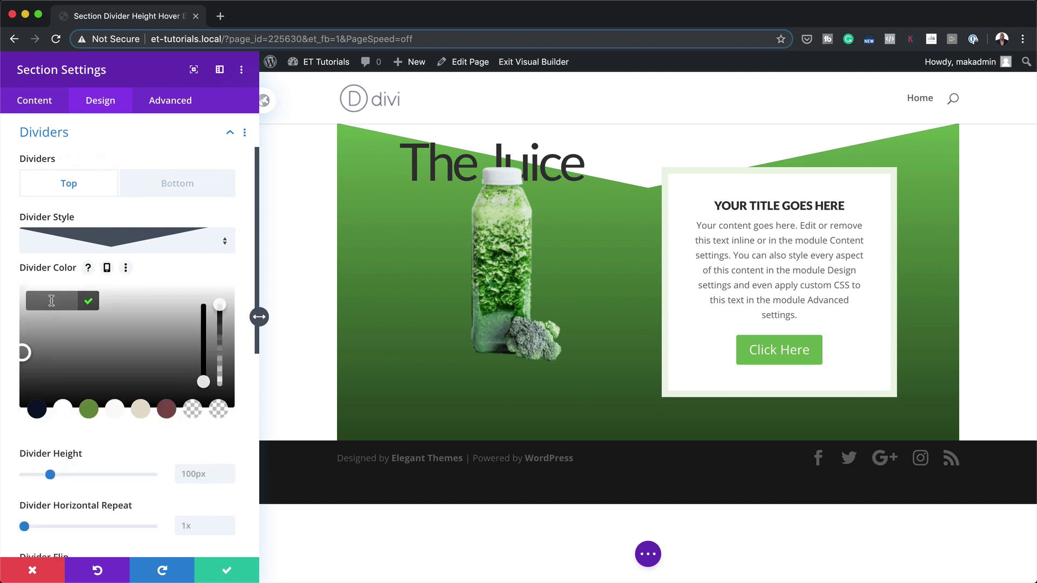
type("#73ba57")
scroll(192, 427, "down", 2)
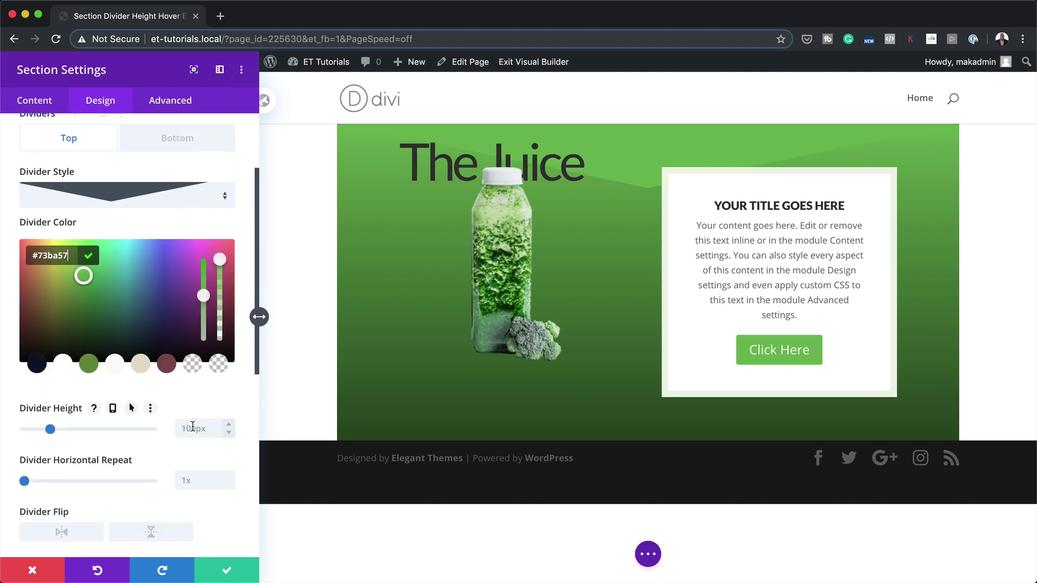
left_click(192, 427)
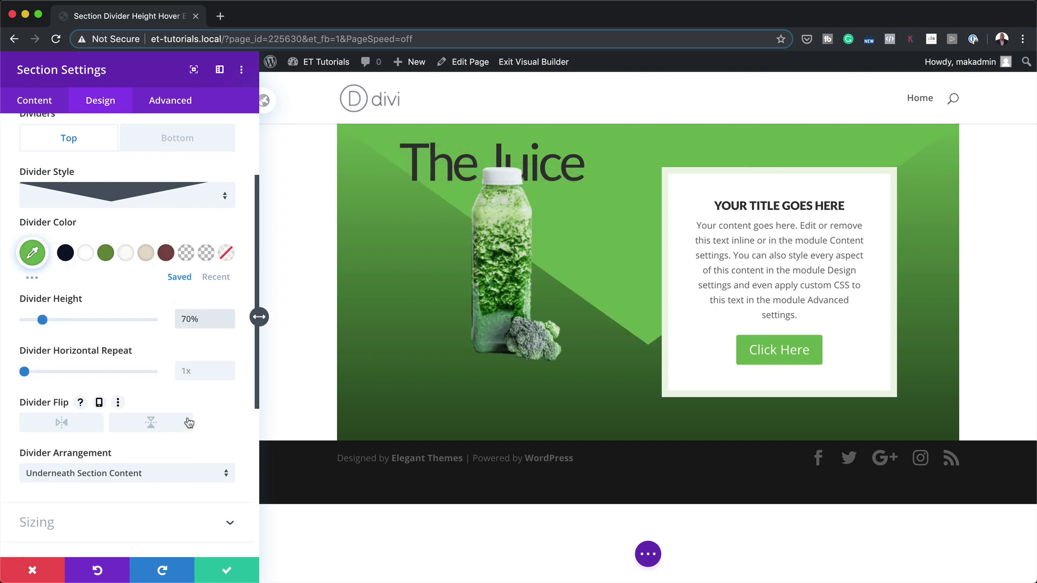
Step: Make the top divider's height shrink to 0% on hover
mouse_move(127, 300)
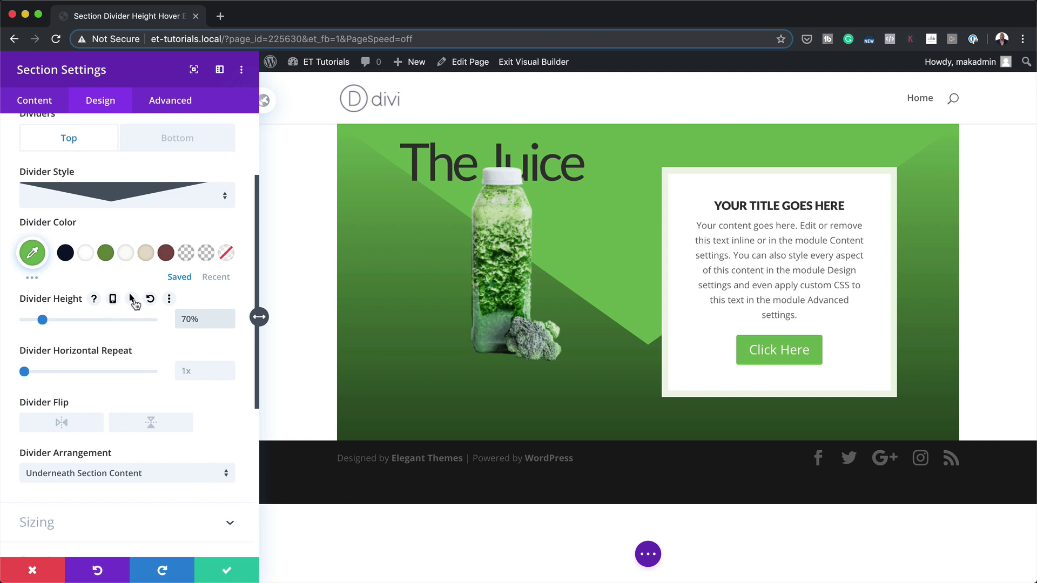
left_click(132, 299)
left_click(200, 326)
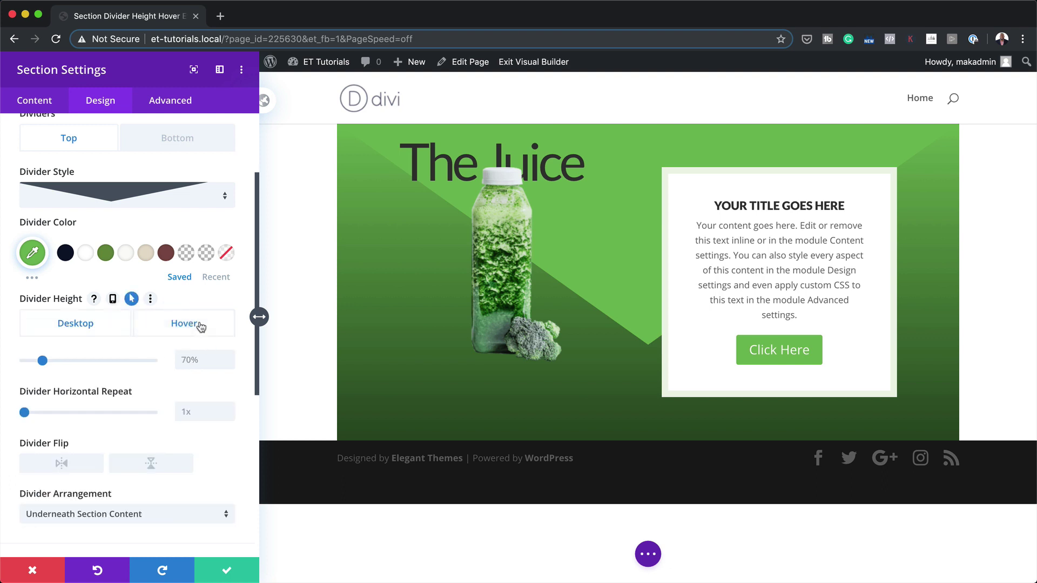
left_click(199, 361)
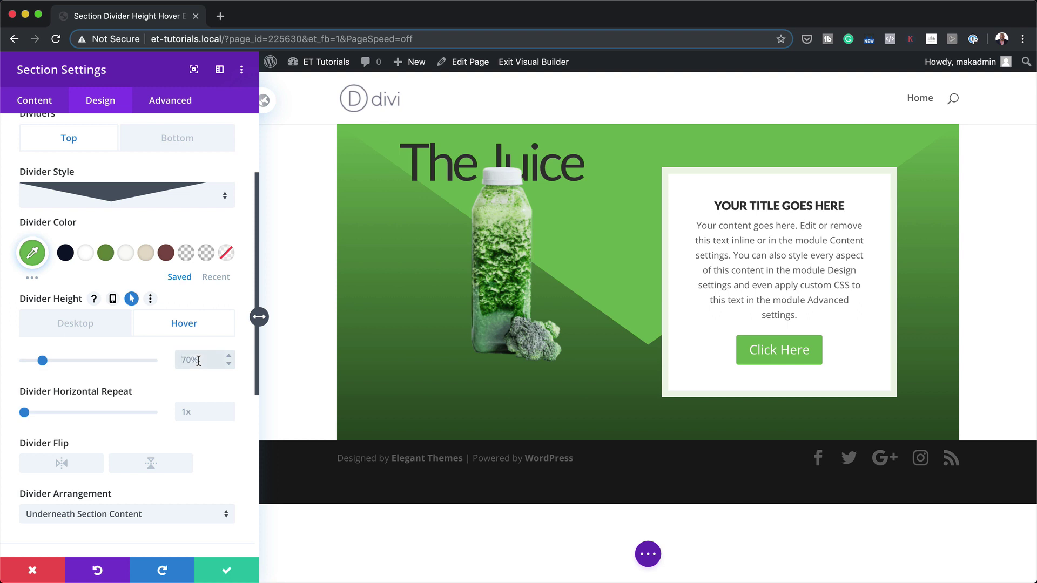
type("0")
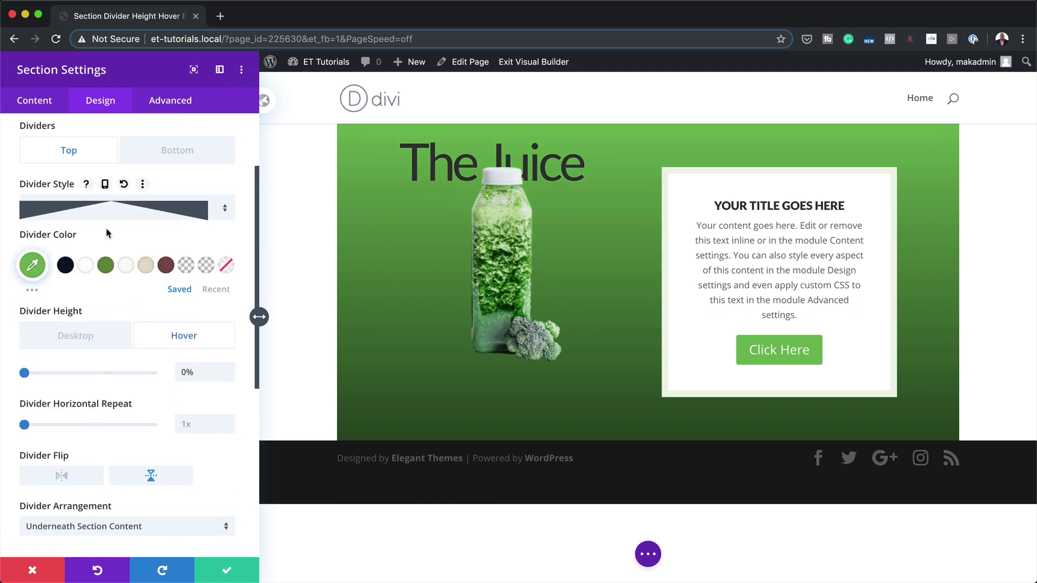
scroll(135, 184, "up", 1)
left_click(190, 171)
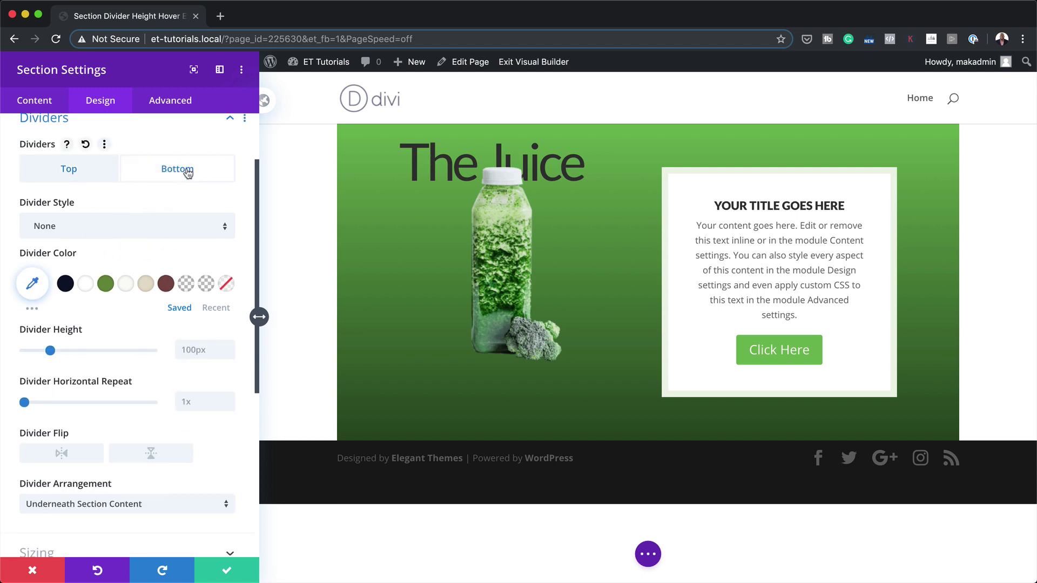
Step: Add a green V-shaped bottom divider to the section
left_click(157, 231)
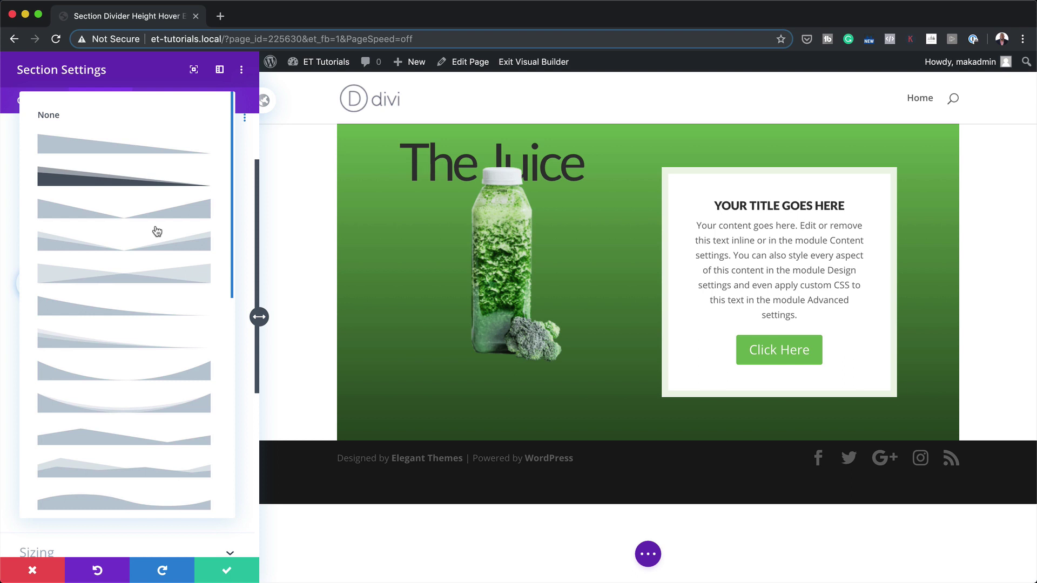
left_click(162, 179)
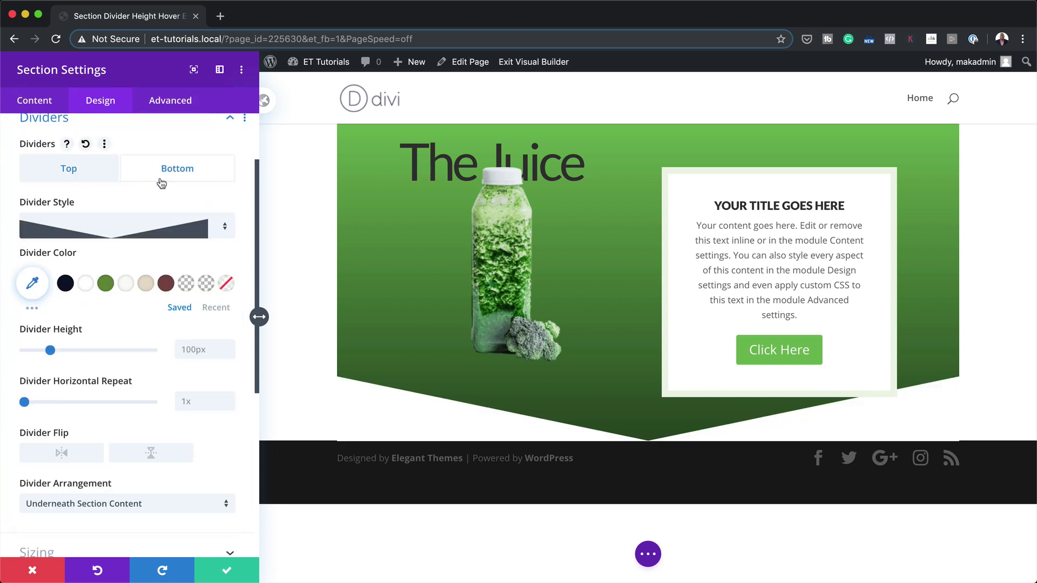
left_click(31, 285)
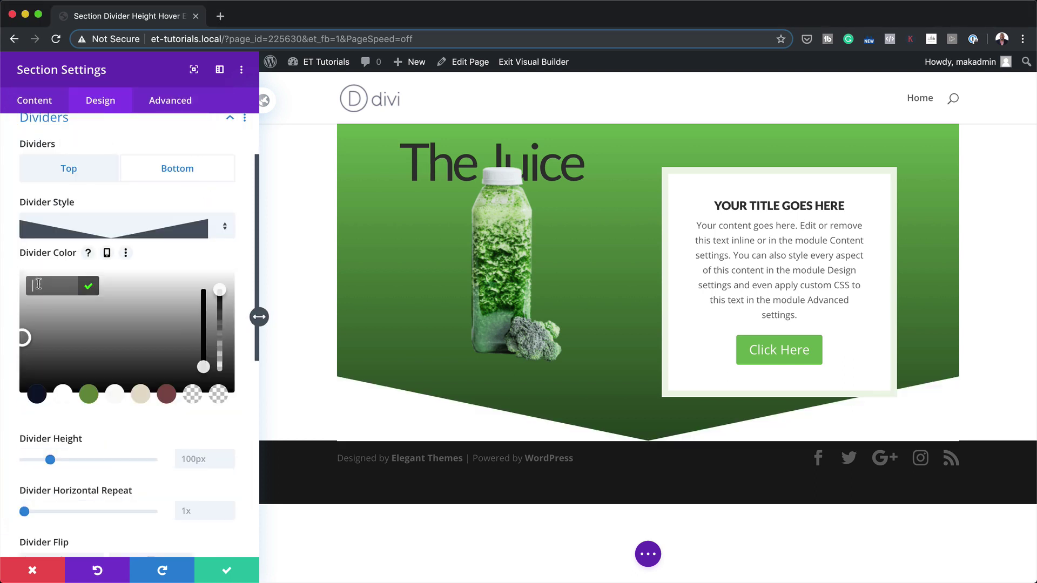
key("super+v")
left_click(194, 458)
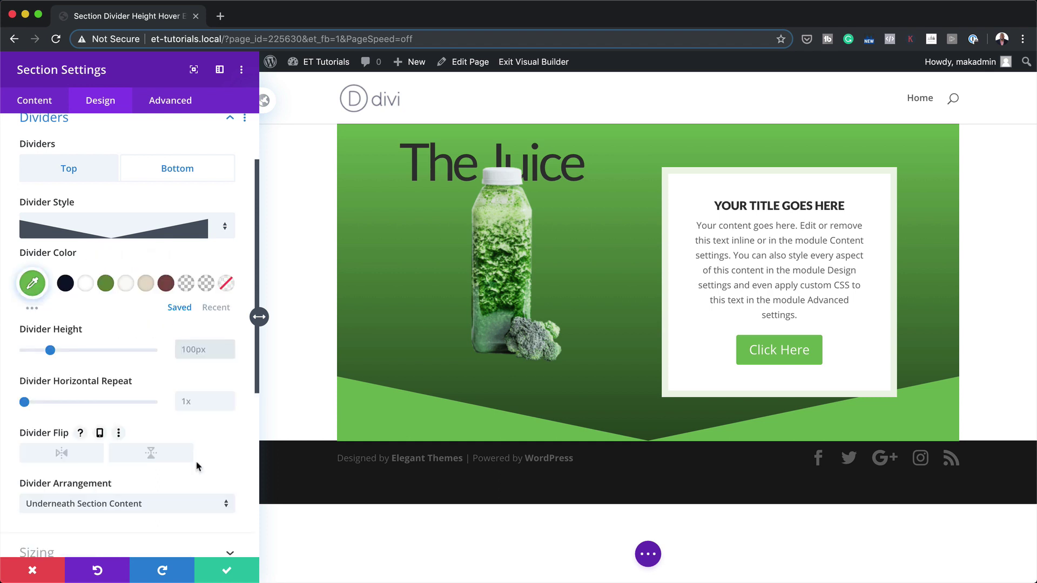
Step: Set the bottom divider height to 70%, 0 on hover, with 2x horizontal repeat
left_click(208, 350)
type("70%")
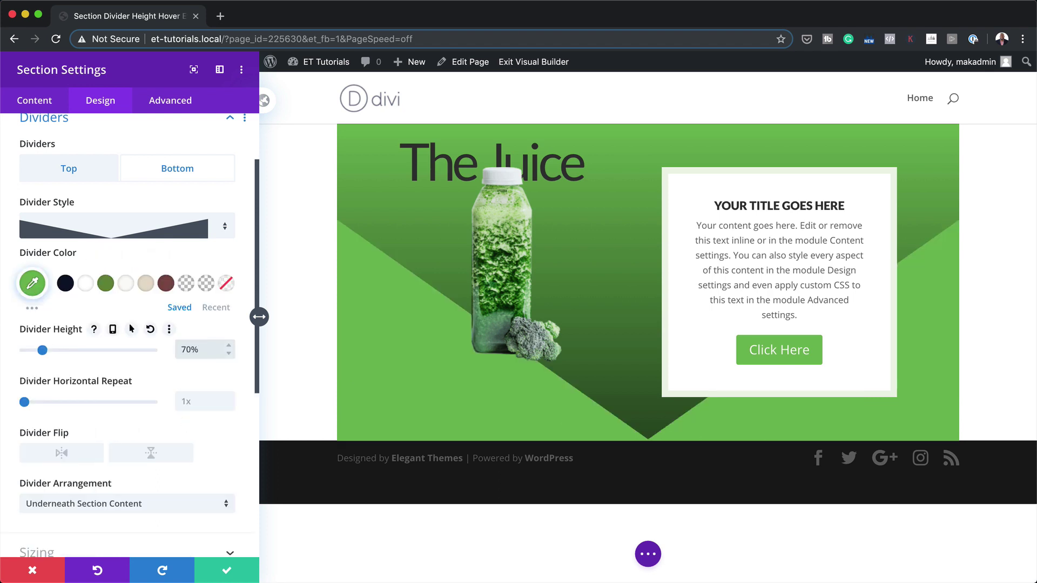
left_click(131, 329)
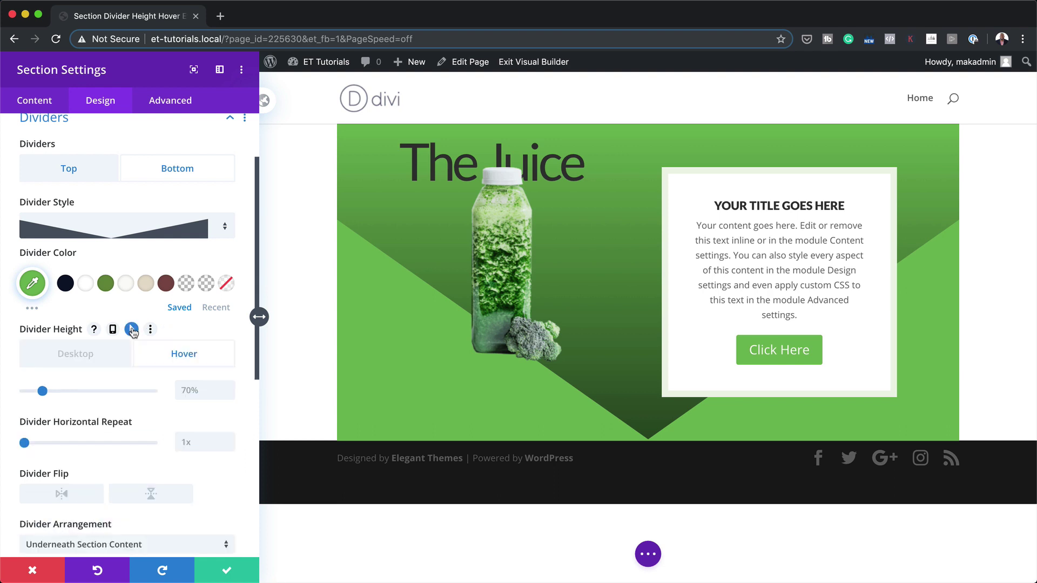
left_click(207, 390)
type("0")
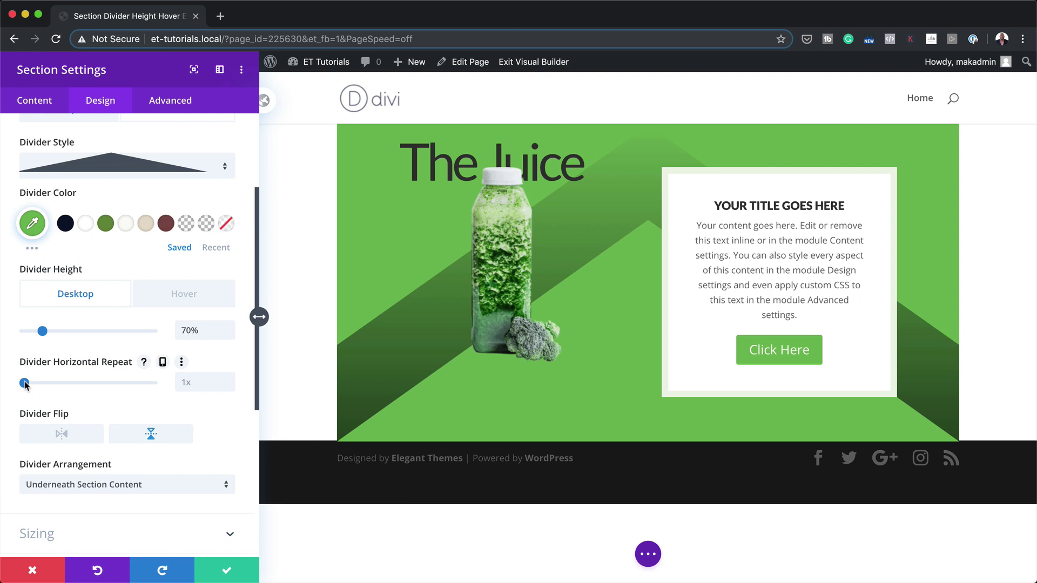
left_click_drag(25, 383, 31, 384)
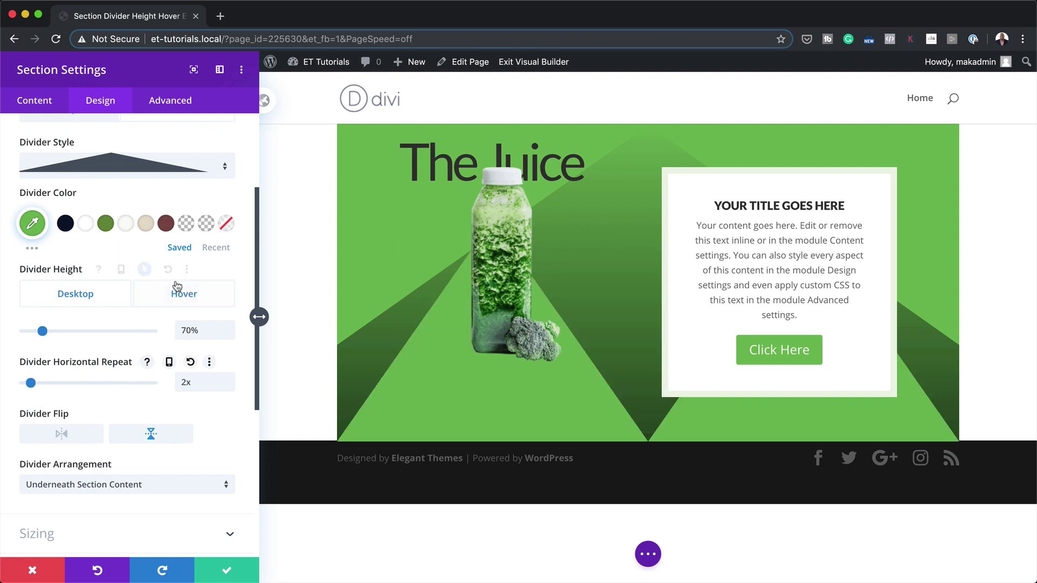
scroll(140, 281, "up", 3)
left_click(85, 260)
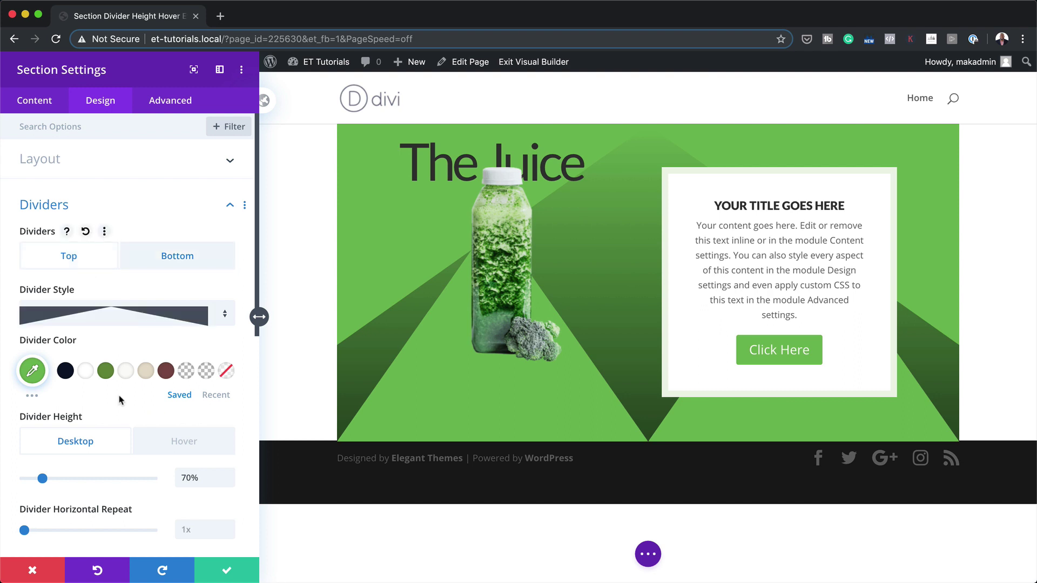
Step: Flip the top divider horizontally and arrange it underneath the section content
scroll(132, 387, "down", 2)
left_click_drag(24, 478, 31, 479)
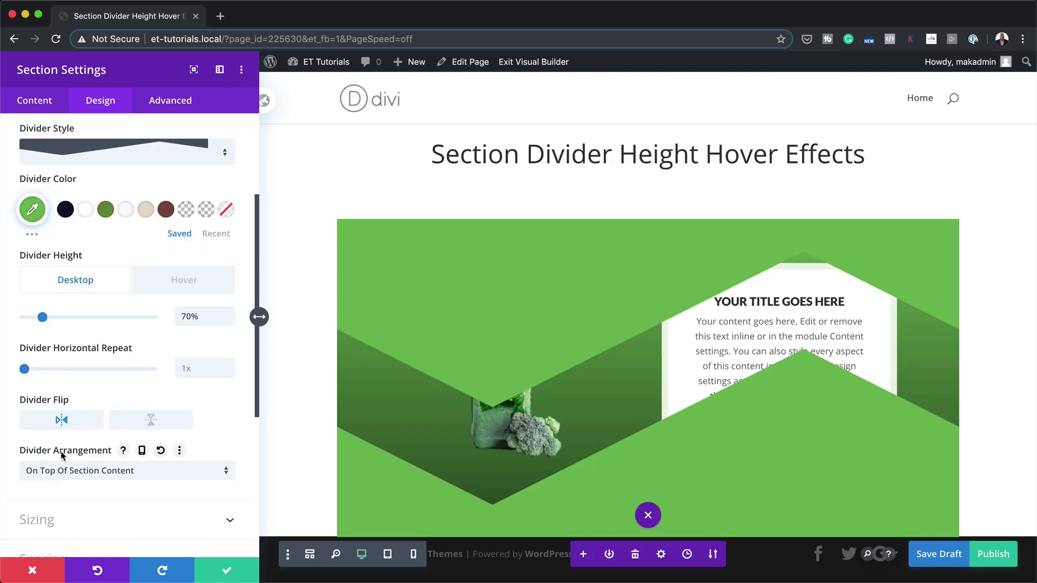
left_click(134, 476)
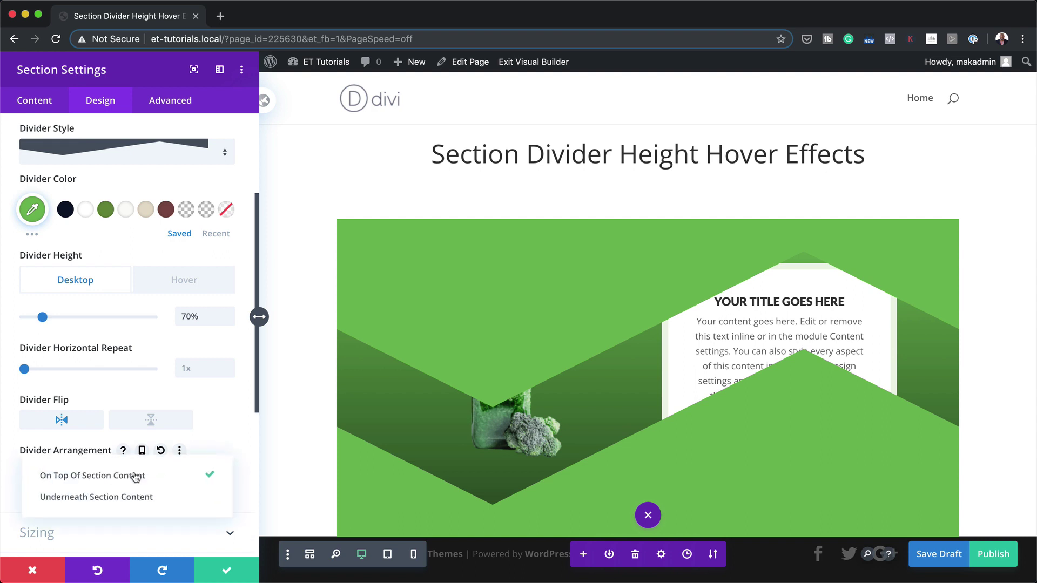
left_click(160, 500)
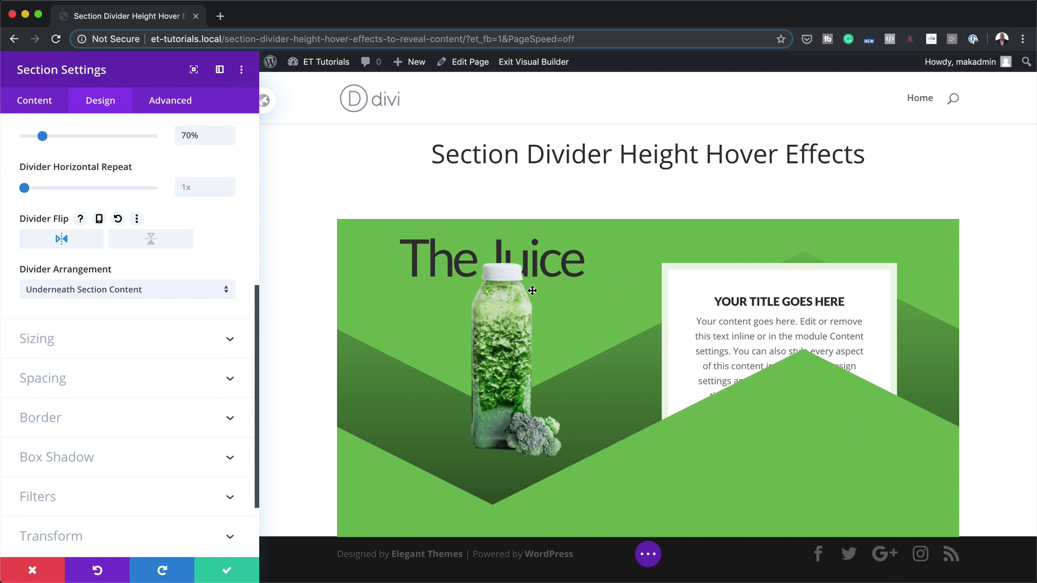
scroll(150, 440, "down", 3)
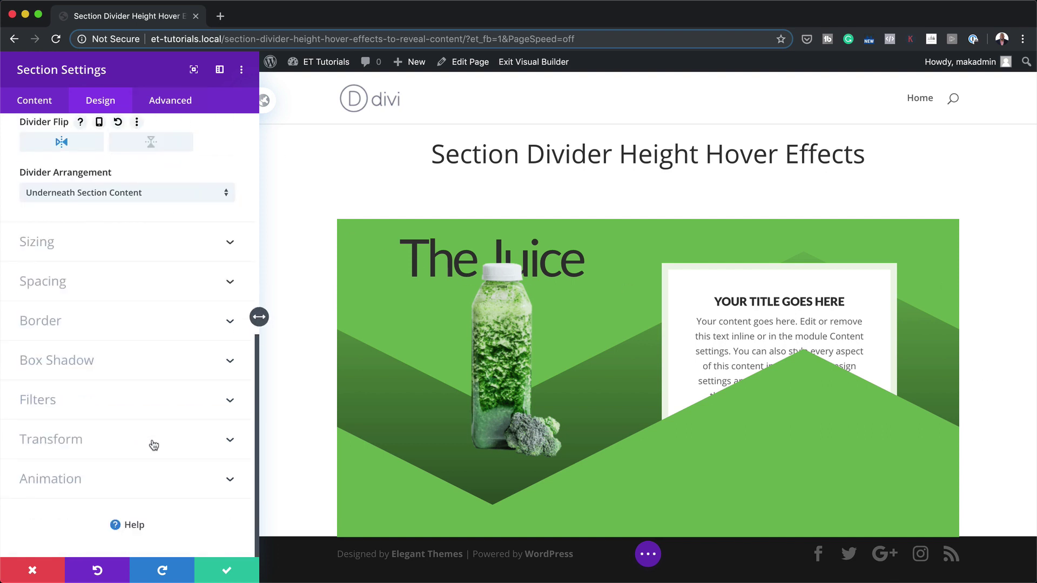
Step: Apply the last box shadow preset with 0px horizontal and vertical offsets and hover spread
left_click(128, 362)
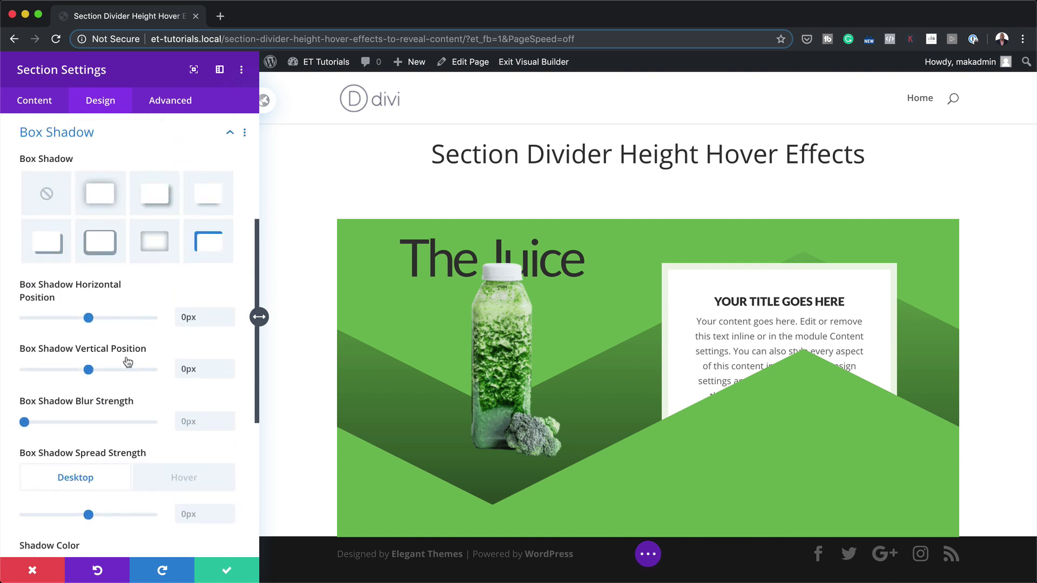
left_click(218, 246)
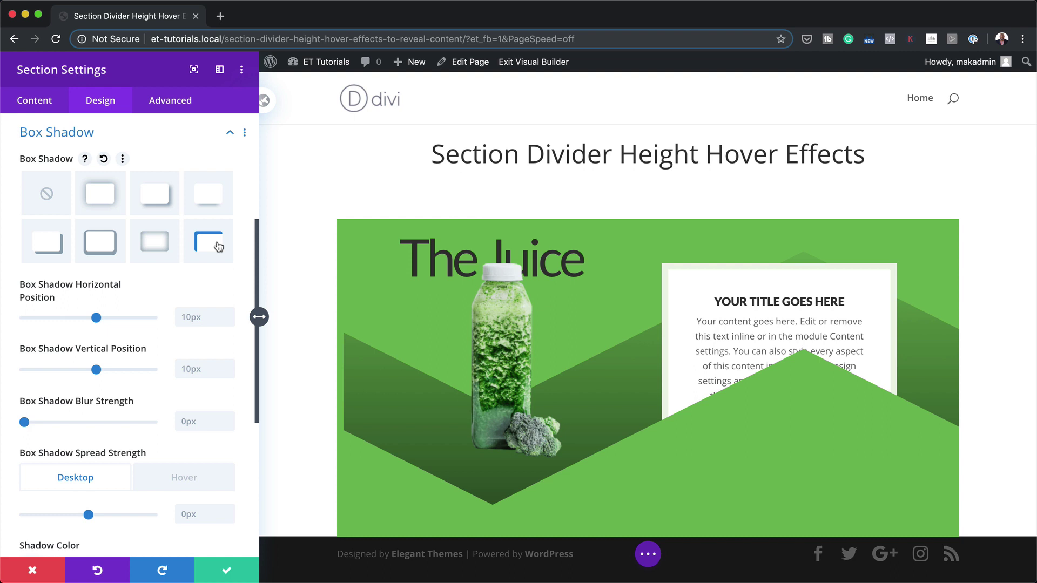
left_click(199, 290)
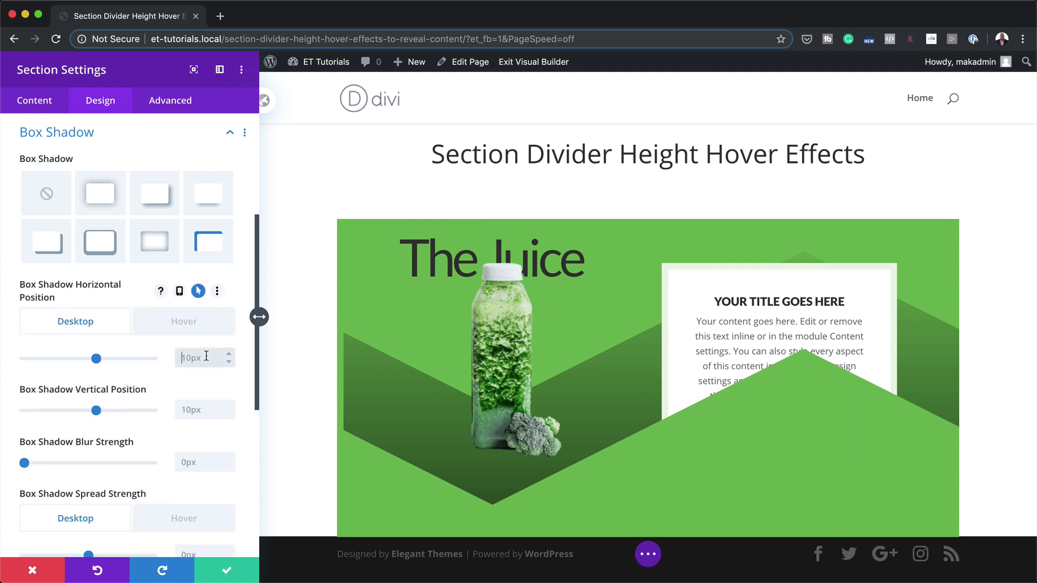
double_click(206, 356)
type("0")
left_click(206, 410)
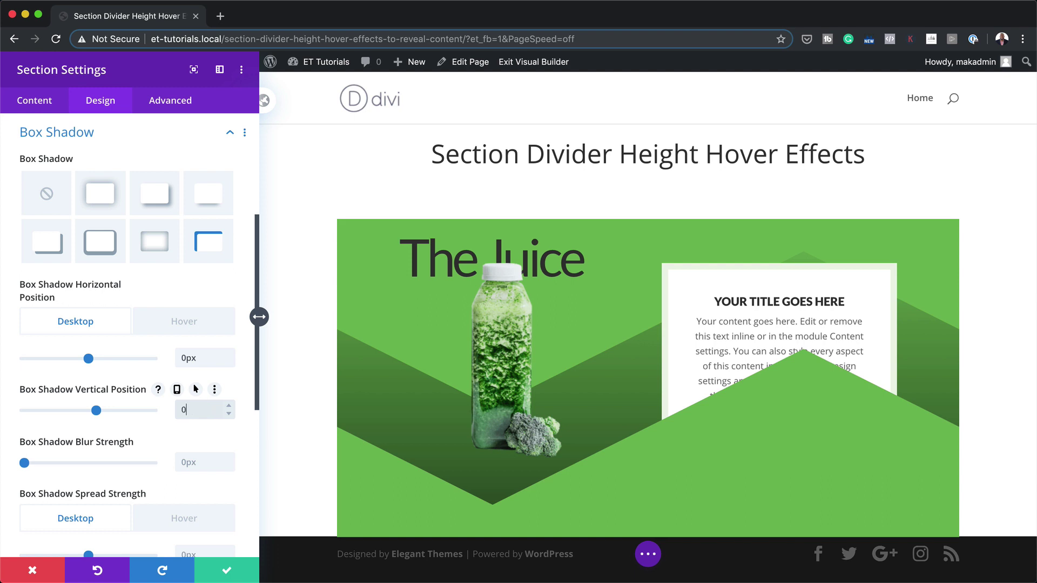
type("0")
scroll(190, 448, "down", 3)
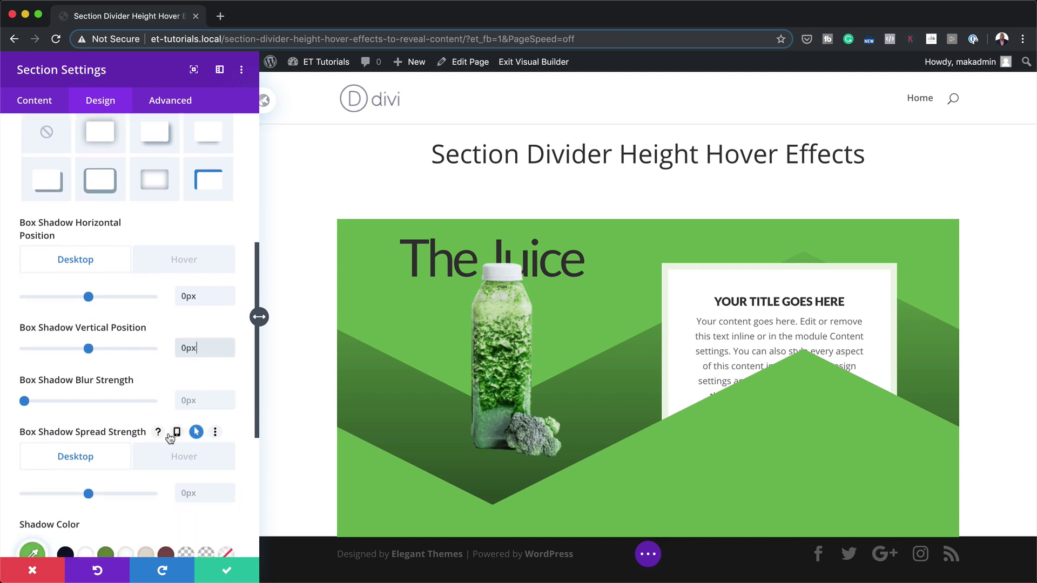
scroll(120, 437, "down", 1)
left_click(195, 437)
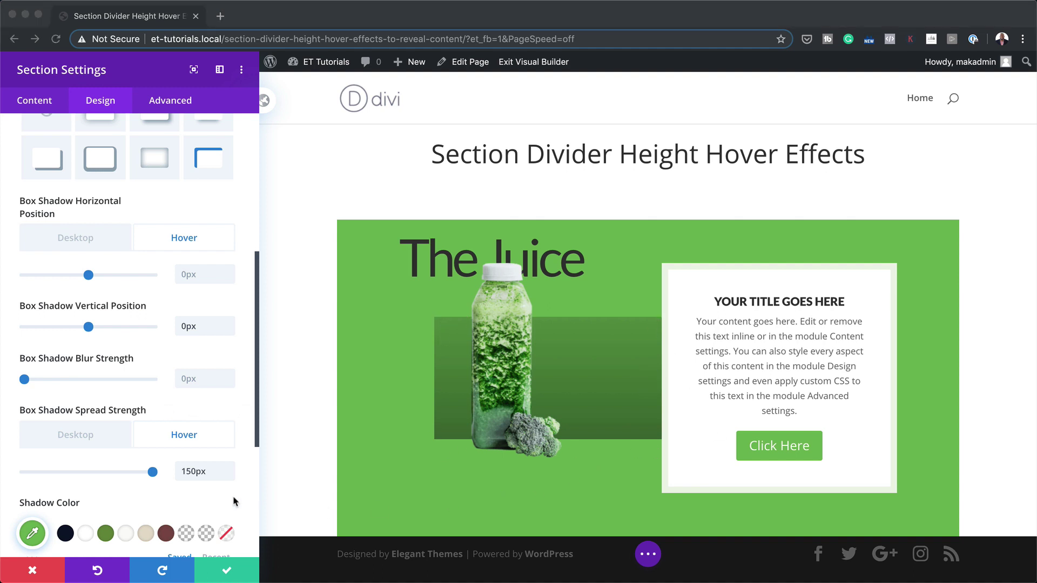
scroll(234, 499, "down", 3)
Step: Set the section shadow's hover spread strength to 150px
left_click(32, 428)
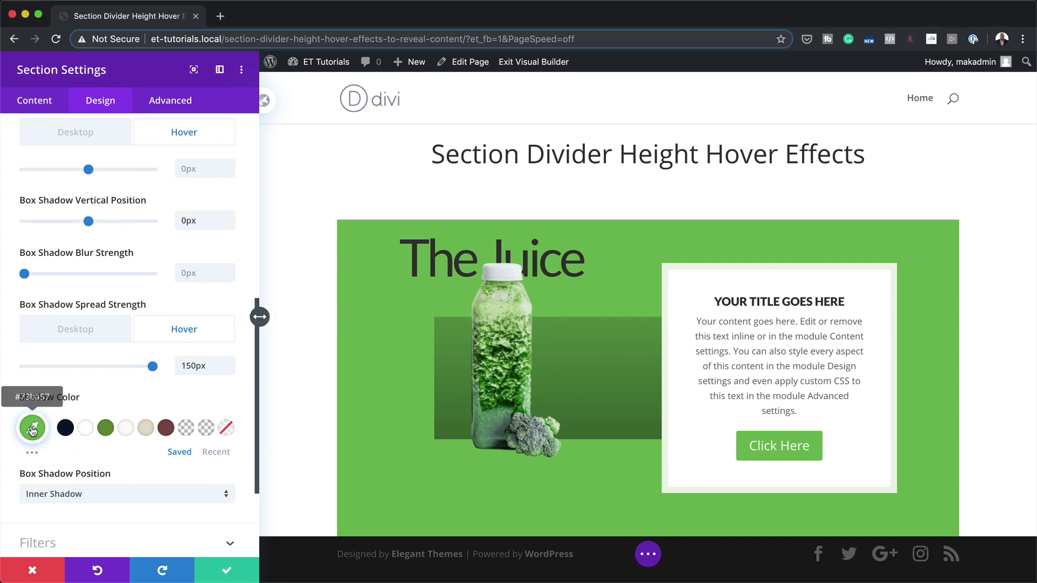
left_click(32, 428)
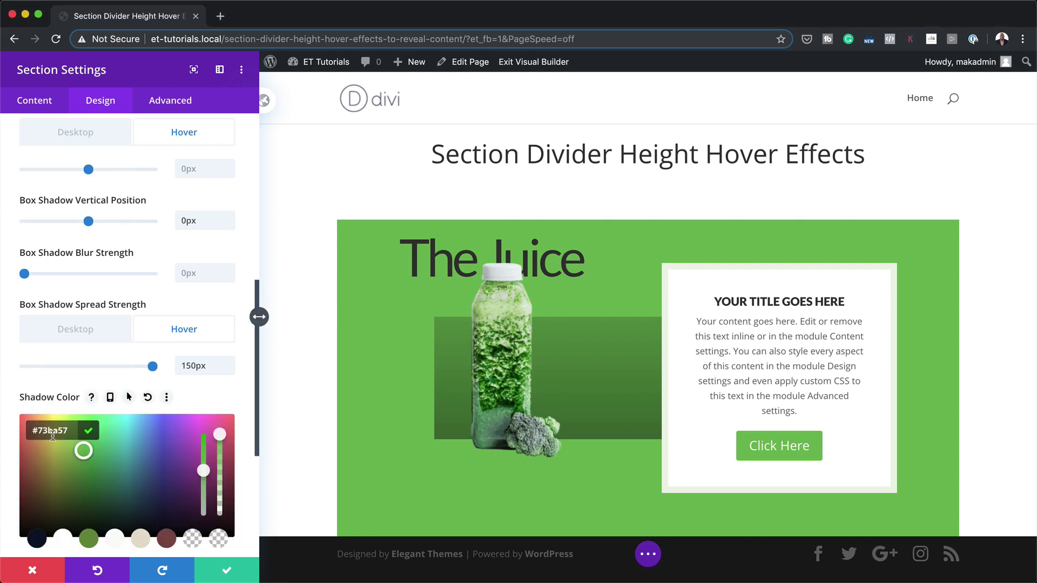
left_click(89, 431)
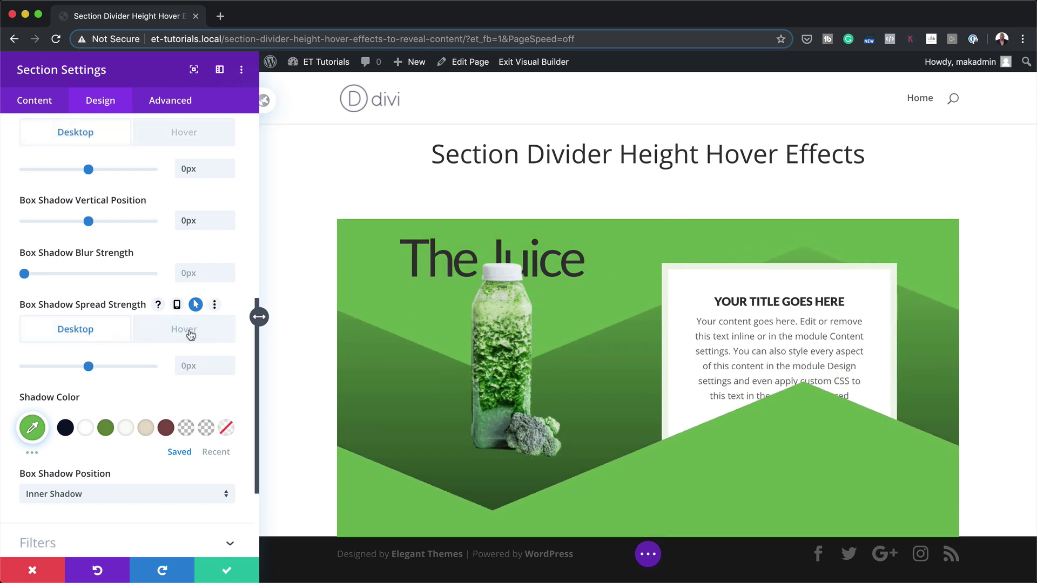
left_click(202, 335)
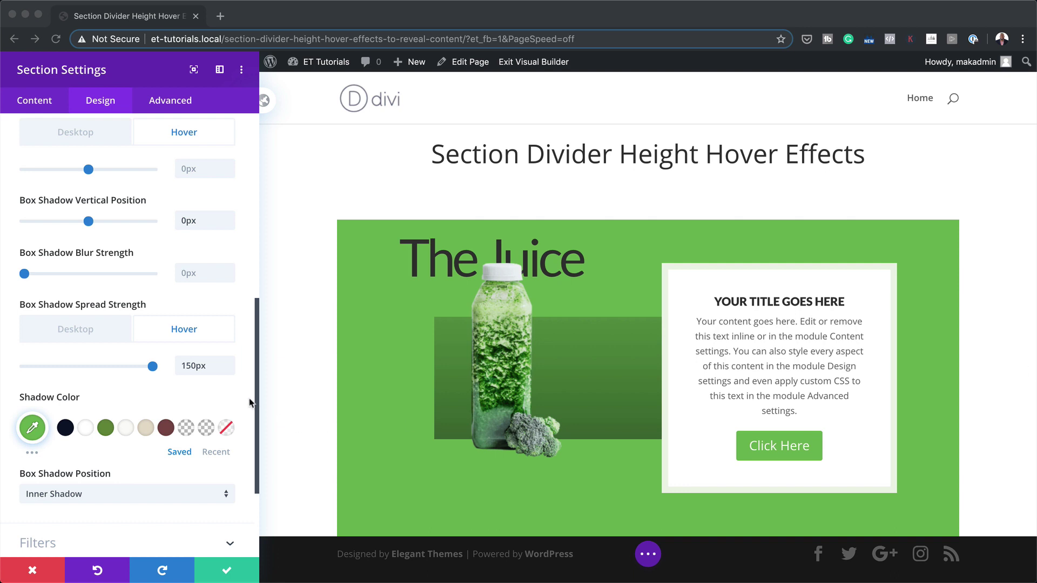
scroll(182, 477, "down", 3)
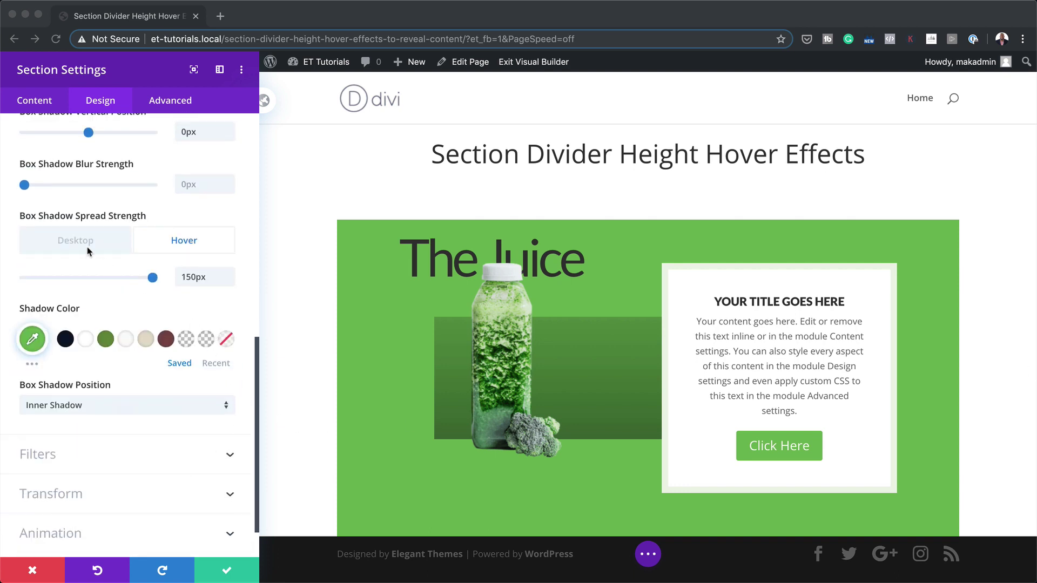
left_click(178, 240)
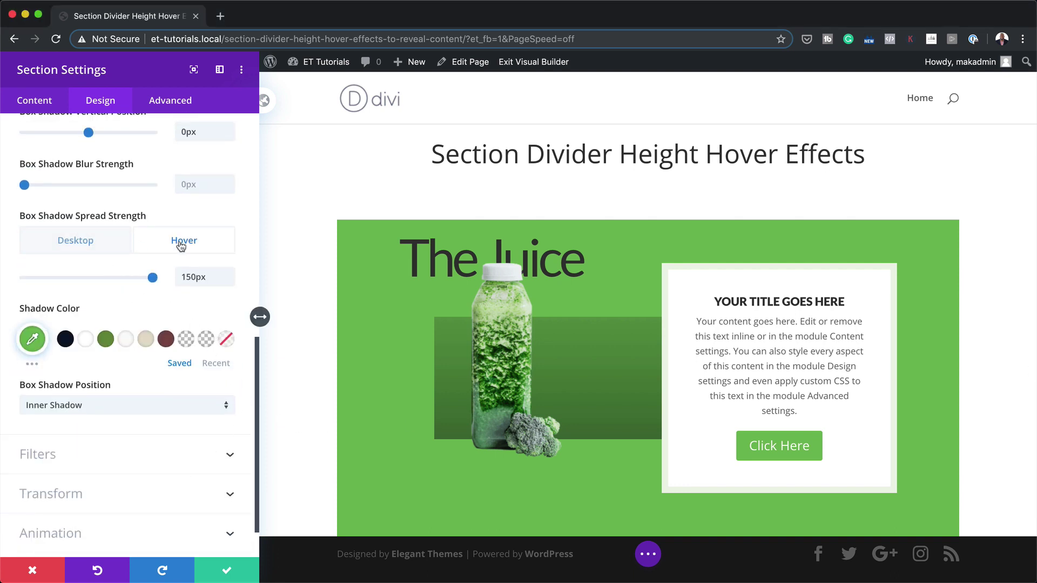
Step: Set a 700ms transition duration and save the section settings
left_click(181, 106)
left_click(85, 278)
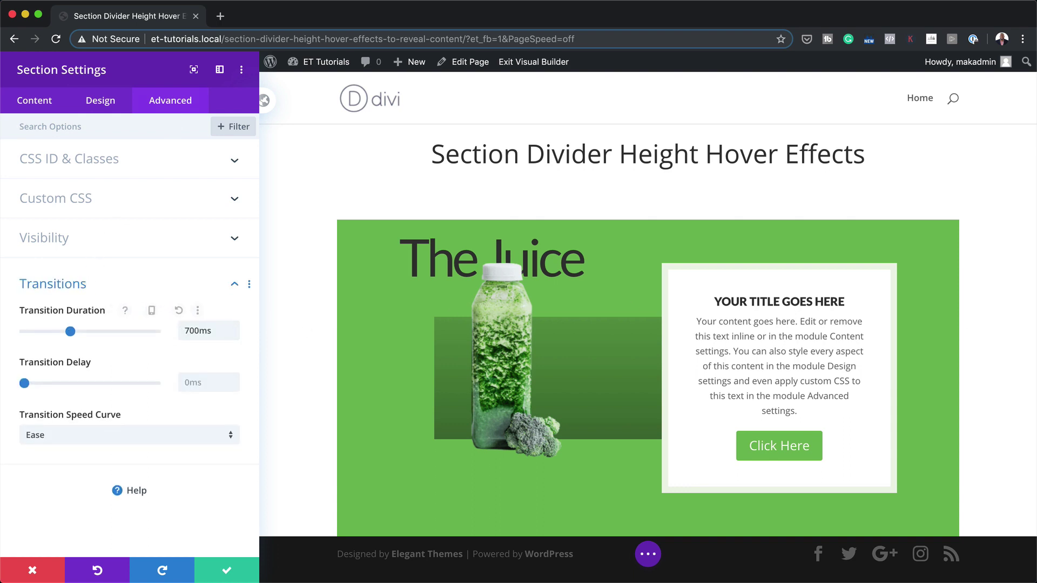
left_click(226, 572)
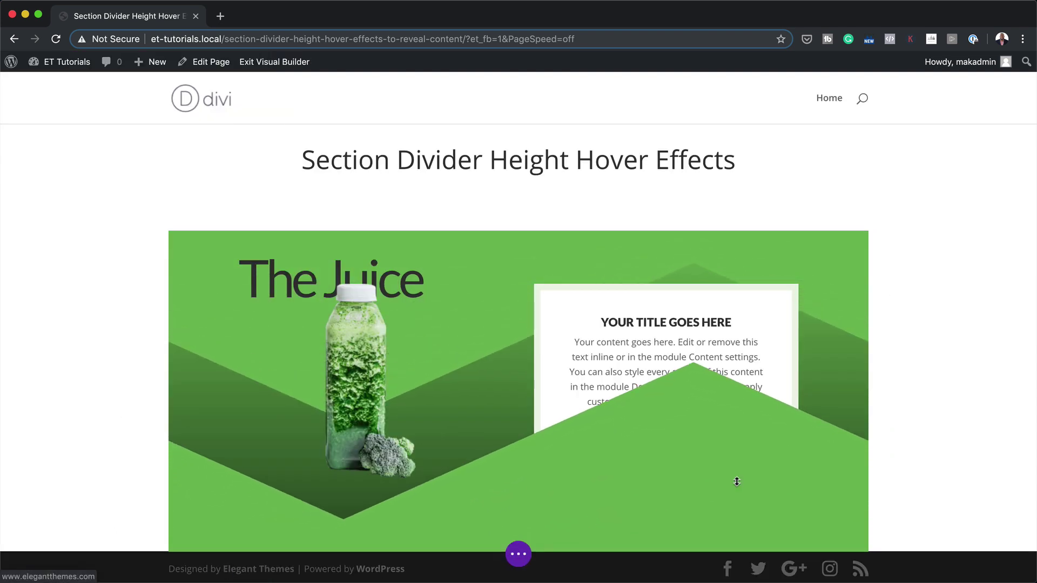
scroll(819, 472, "down", 1)
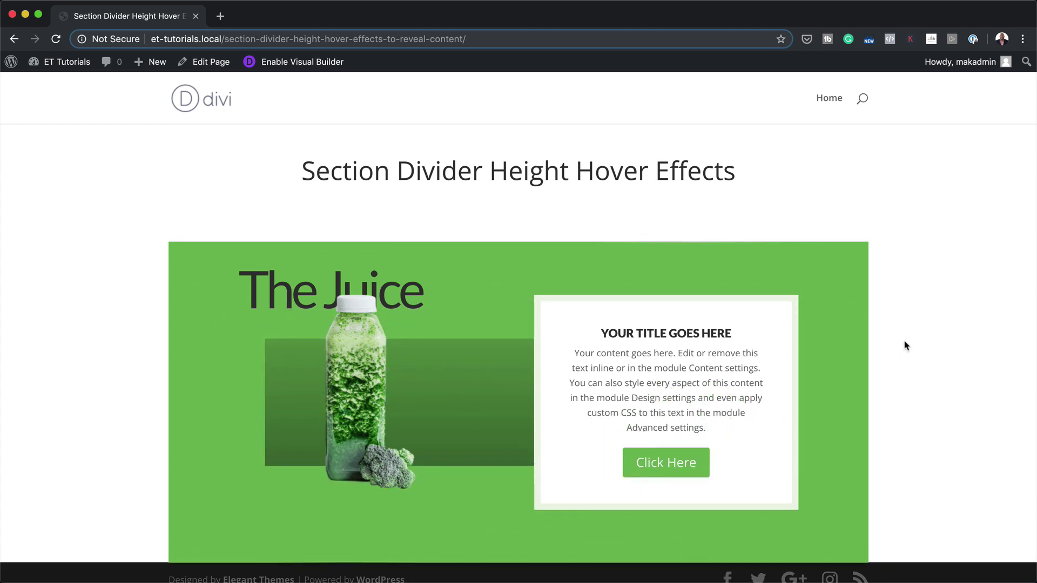
scroll(939, 360, "down", 1)
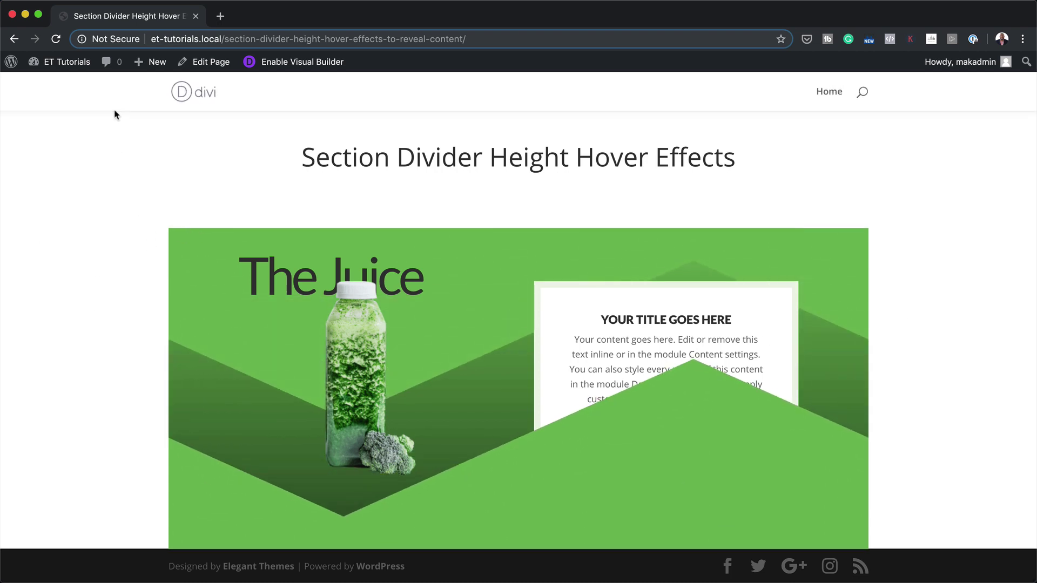
left_click(312, 65)
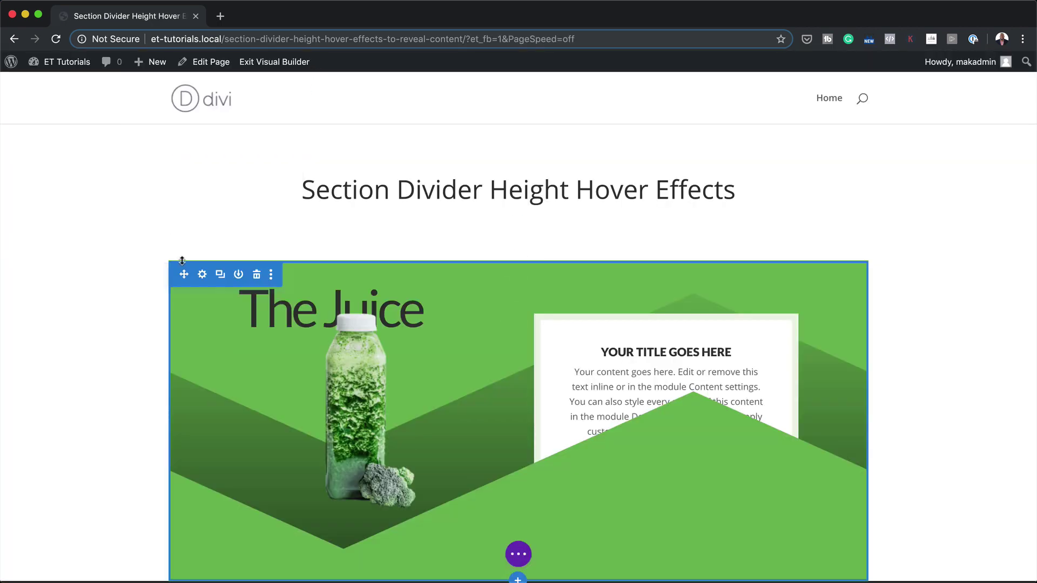
Step: Duplicate The Juice section and add white space above the copy
scroll(122, 331, "down", 2)
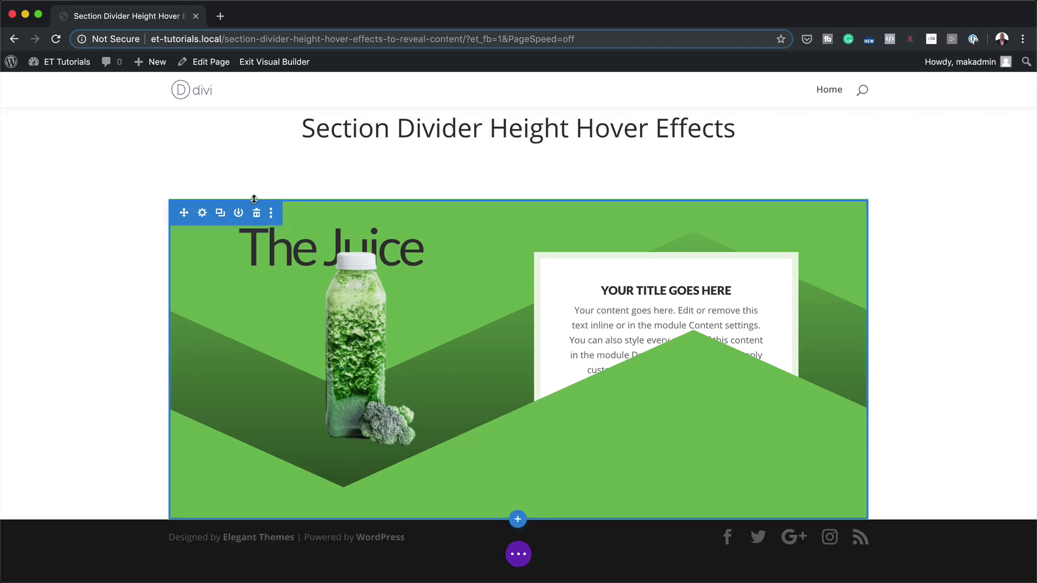
left_click(220, 214)
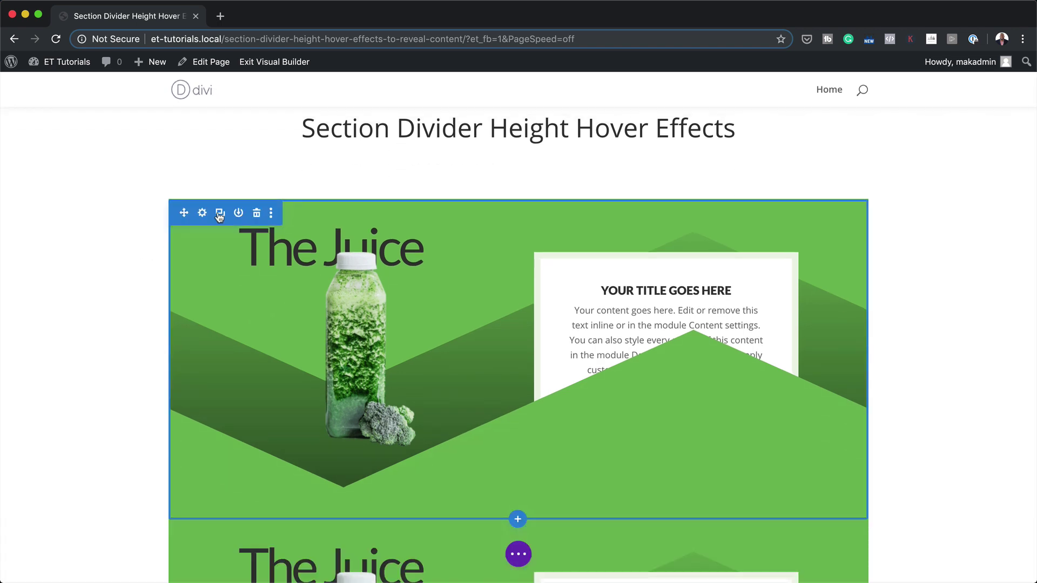
scroll(219, 216, "down", 5)
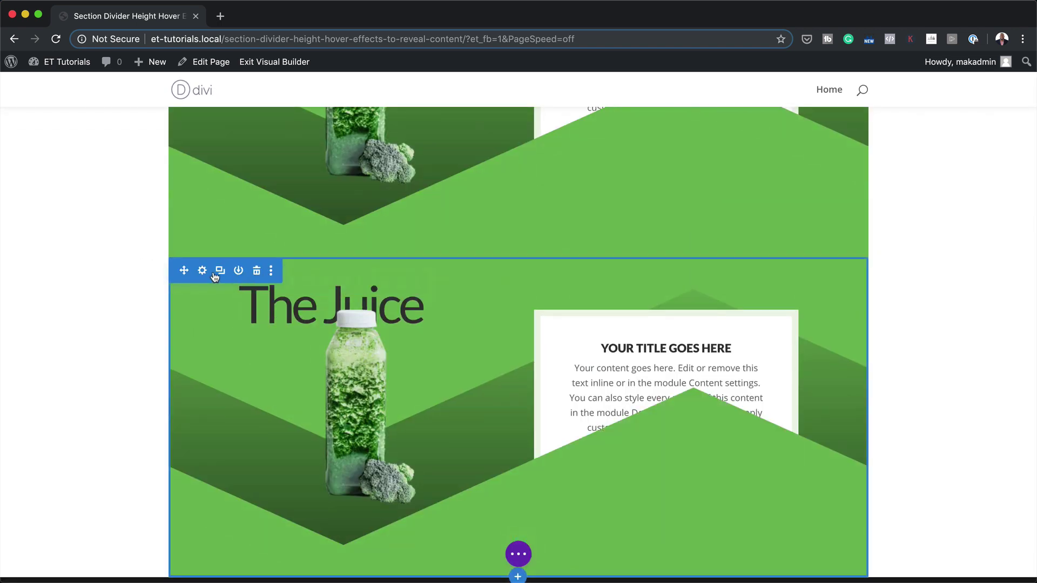
mouse_move(326, 253)
left_mouse_down()
mouse_move(326, 290)
mouse_move(334, 258)
left_mouse_up()
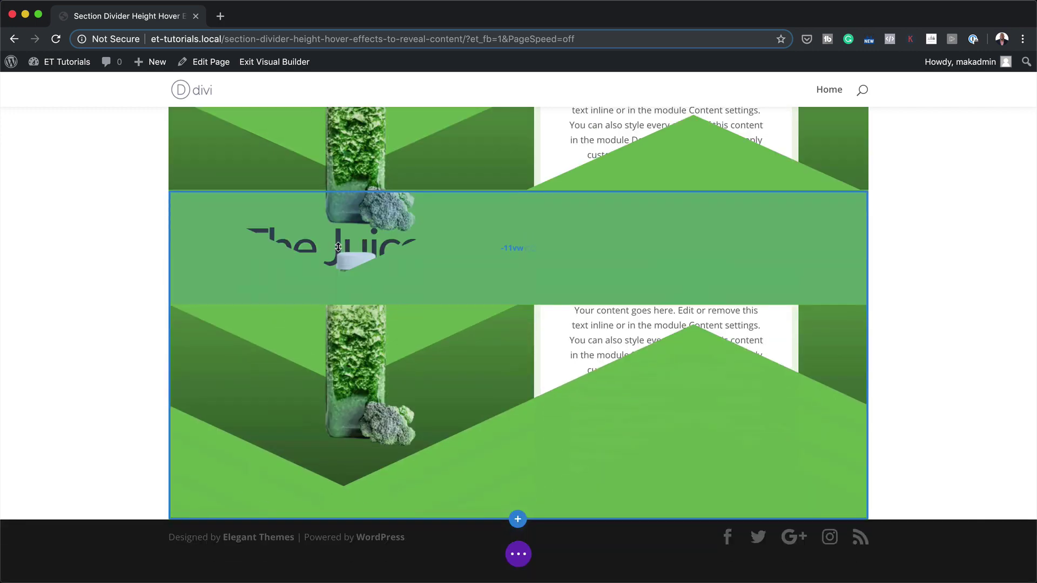
scroll(127, 343, "down", 1)
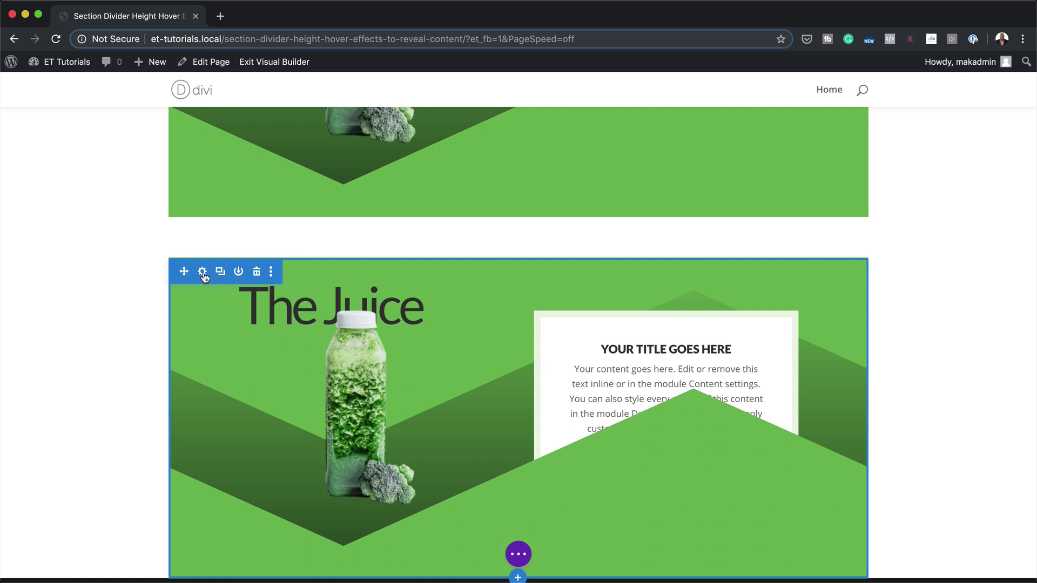
Step: Switch the duplicated section's top and bottom dividers to wave shapes and save
left_click(203, 272)
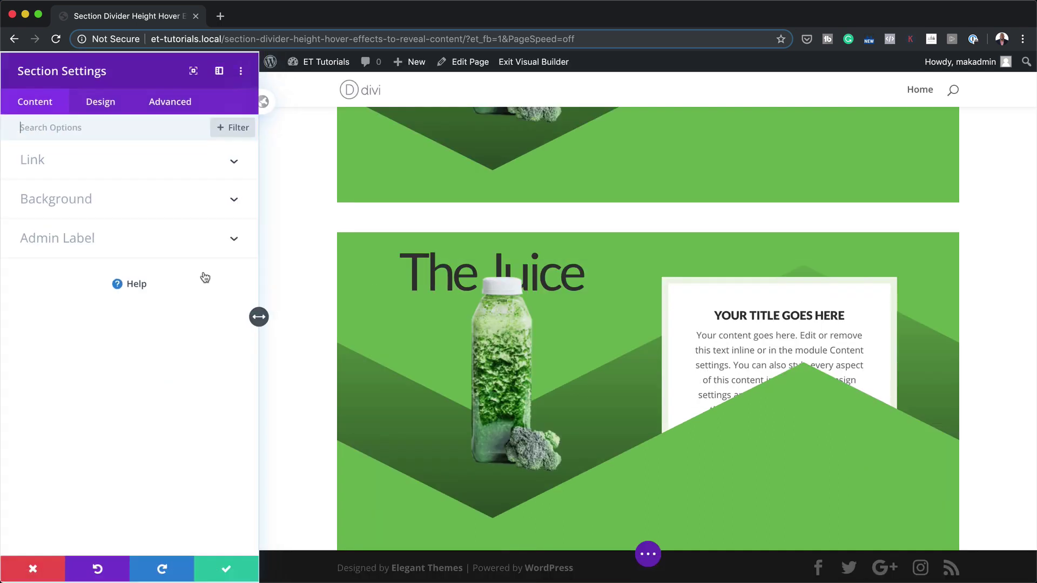
left_click(98, 115)
left_click(97, 204)
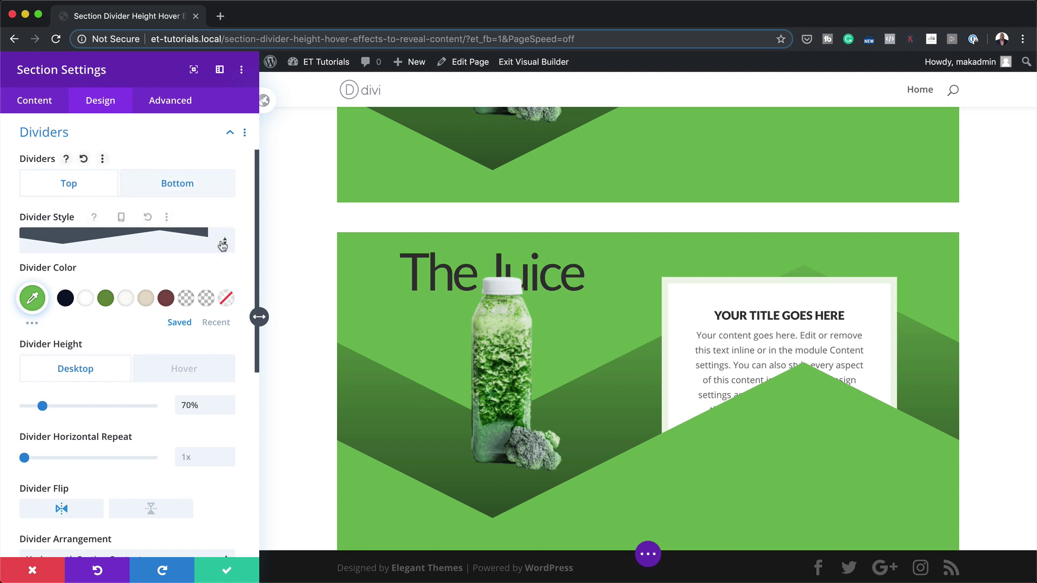
left_click(224, 241)
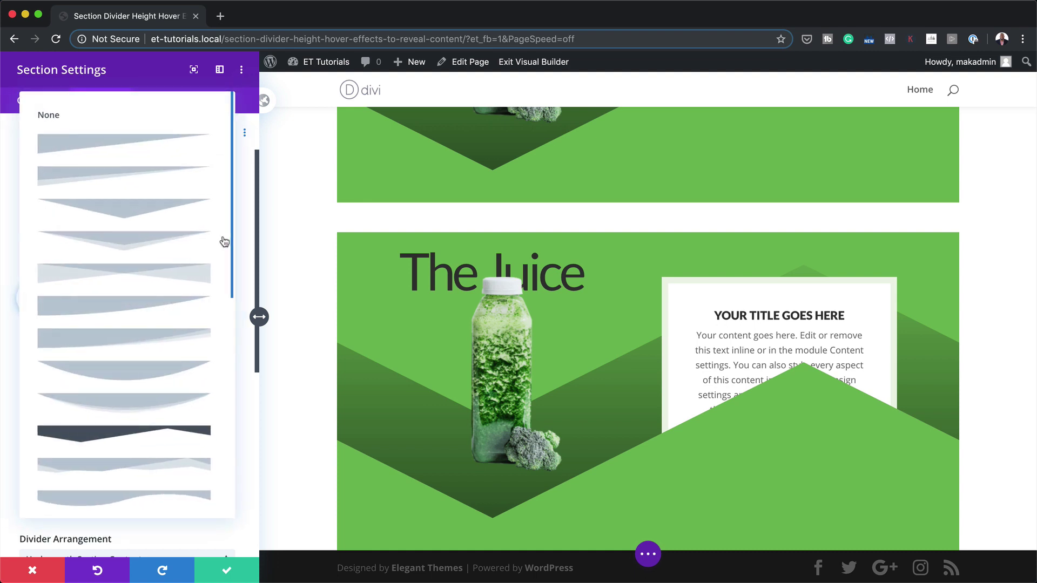
left_click(162, 498)
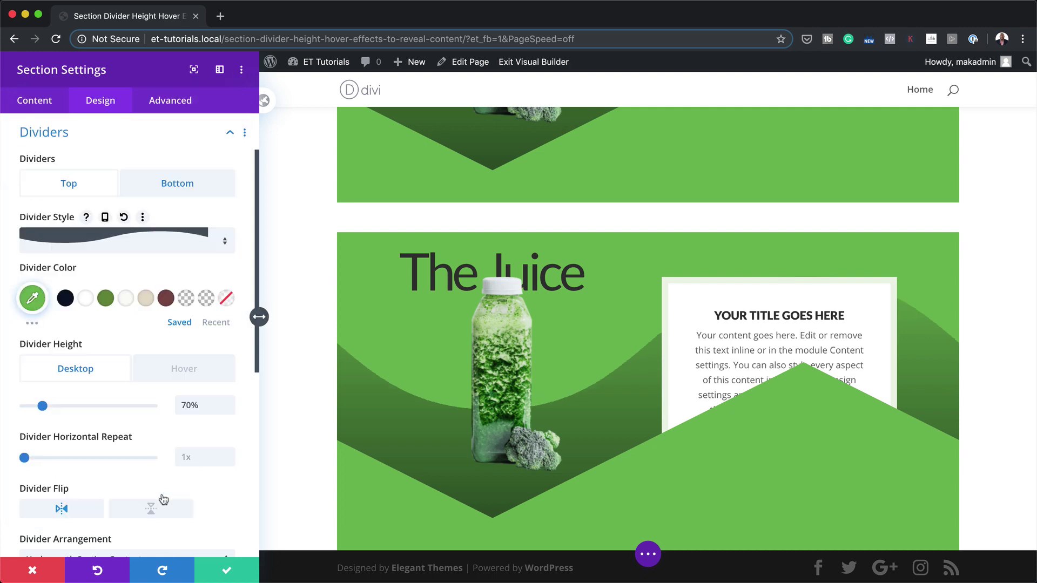
left_click(180, 182)
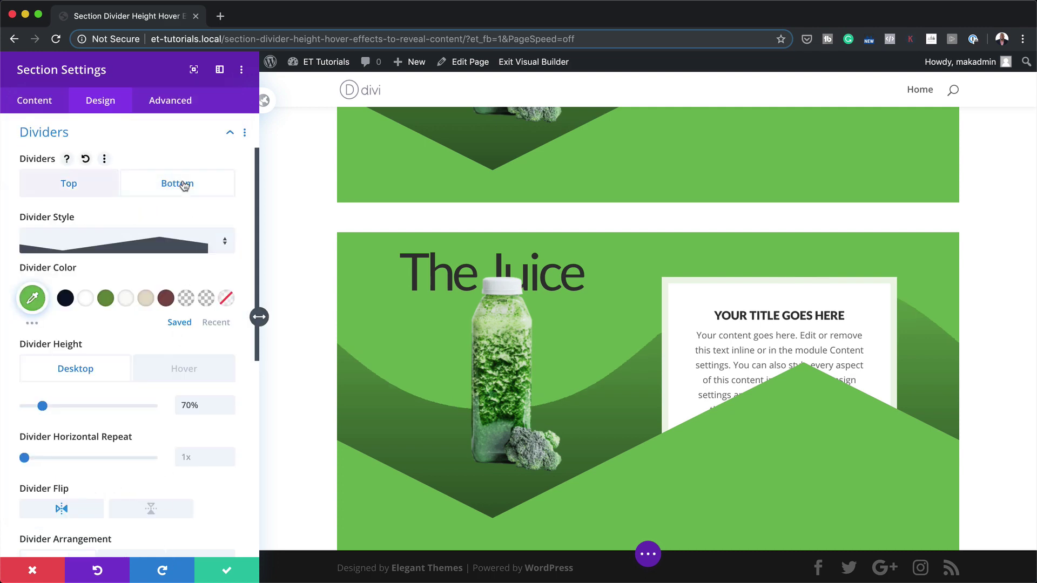
left_click(227, 242)
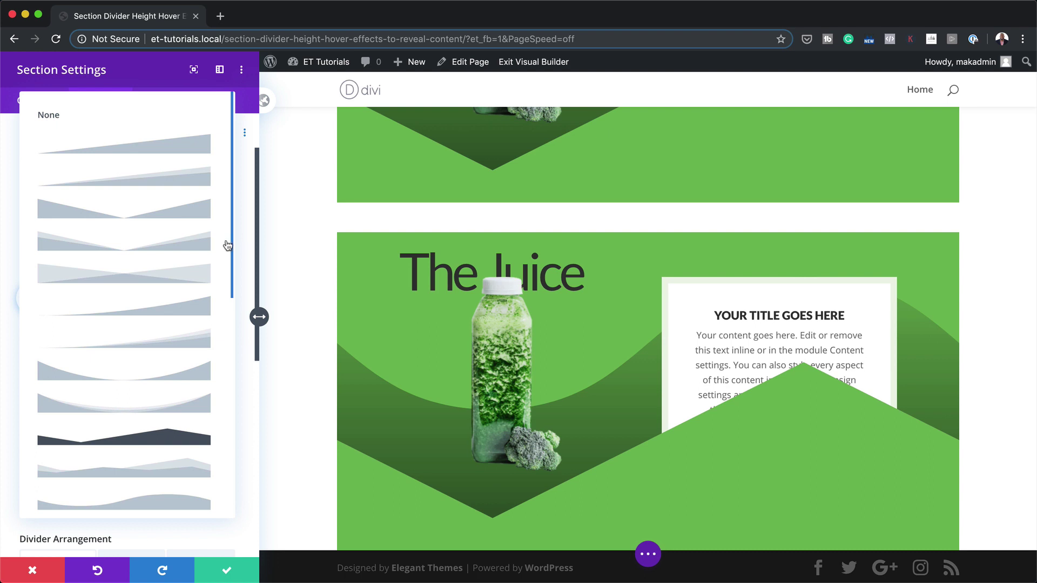
left_click(192, 502)
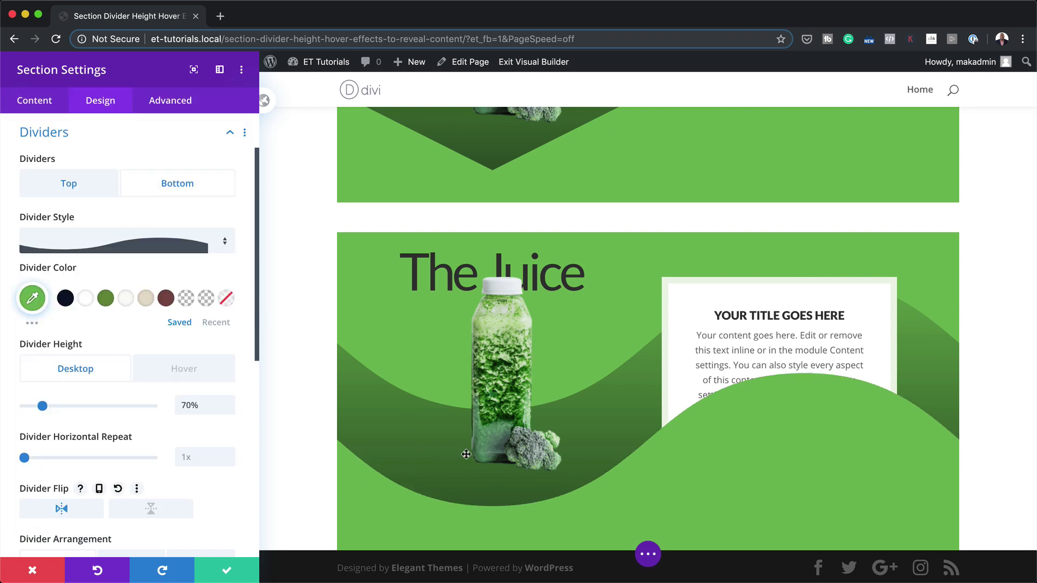
left_click(233, 571)
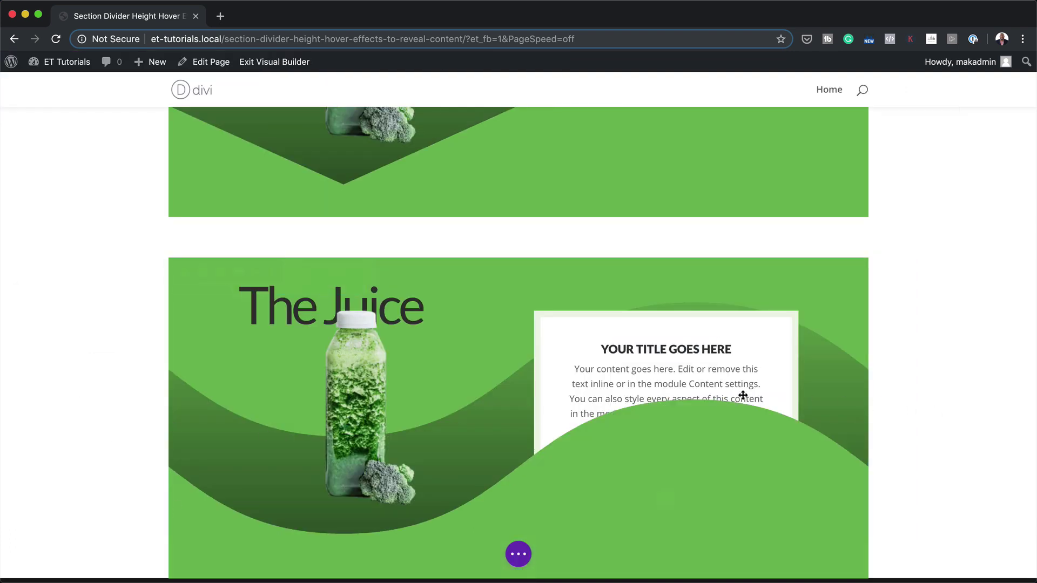
Step: Scroll the live page down to the wave-divider Juice section and check its card text reveal on hover
mouse_move(729, 395)
scroll(933, 403, "up", 2)
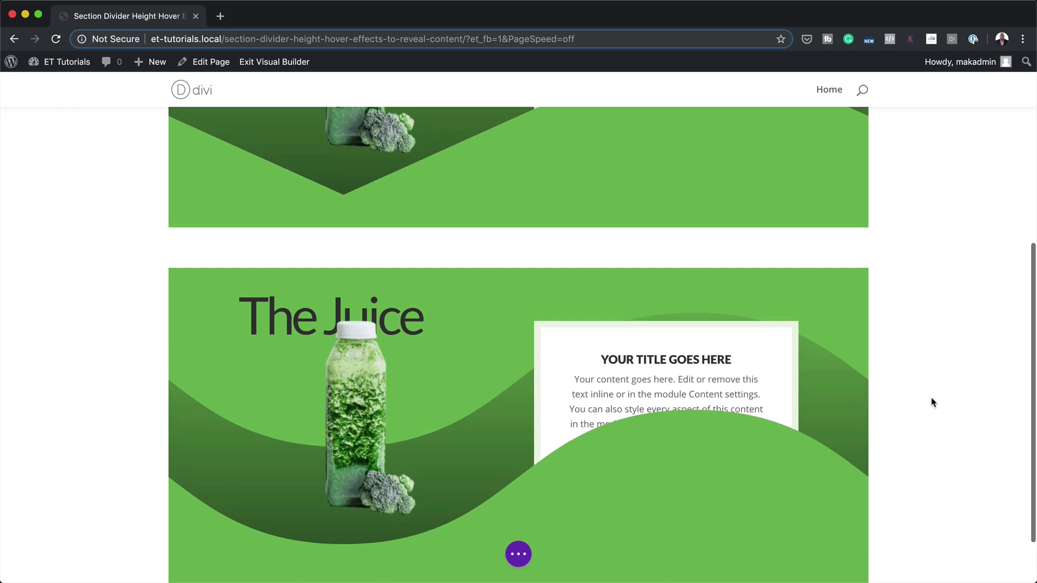
scroll(933, 402, "up", 5)
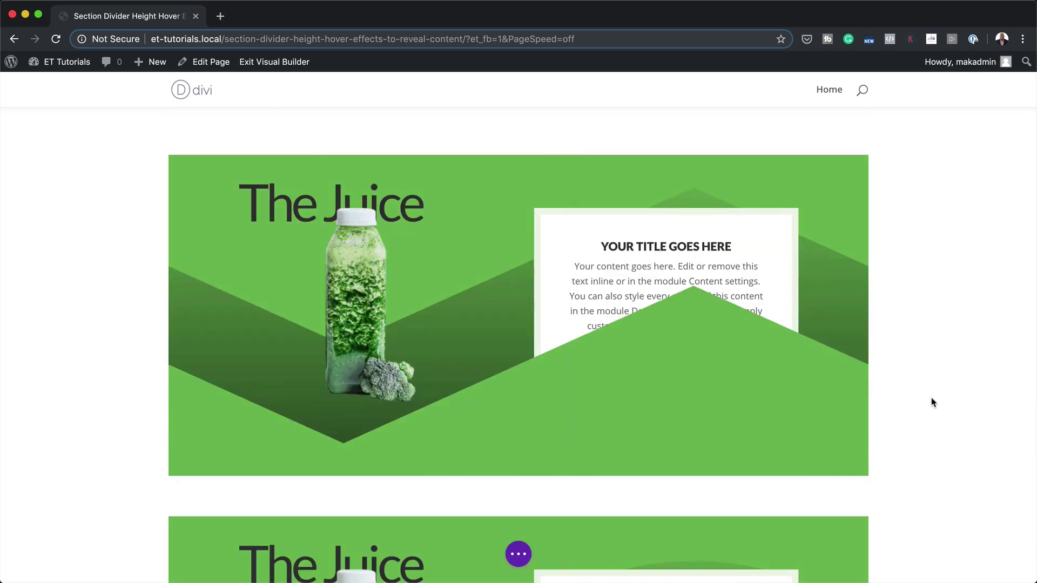
scroll(933, 402, "down", 3)
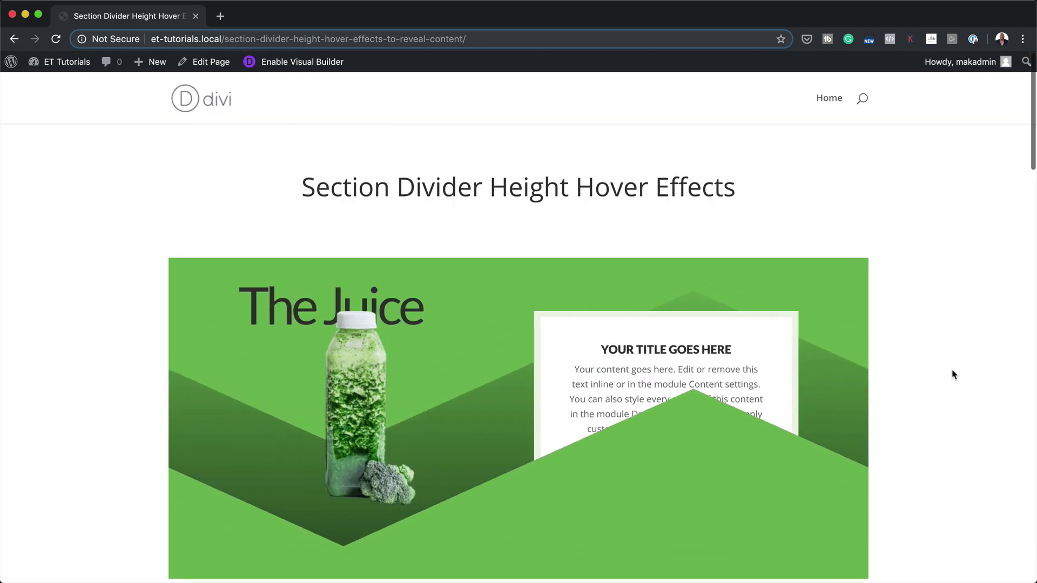
scroll(952, 373, "down", 8)
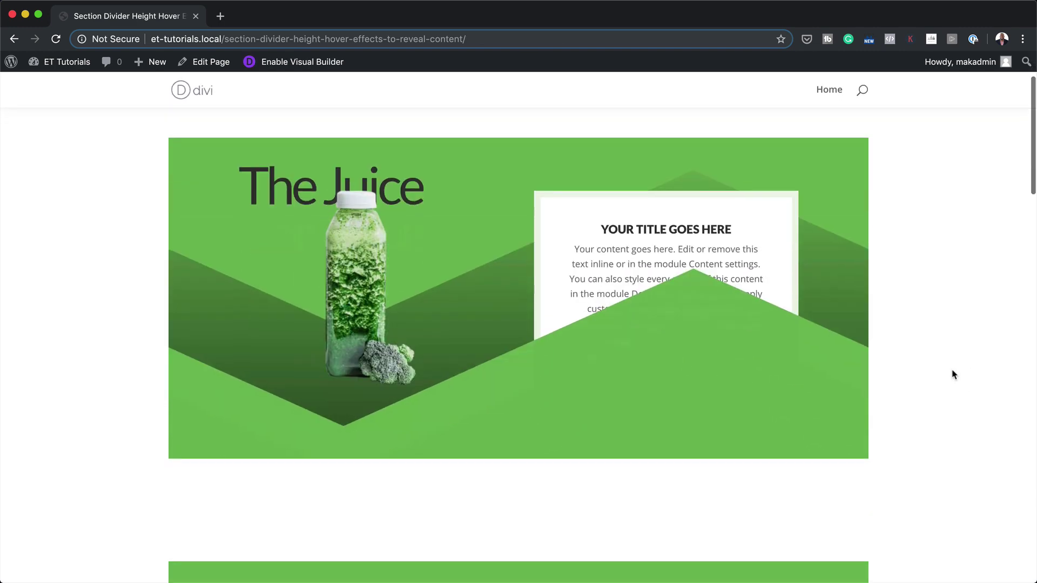
scroll(952, 372, "down", 2)
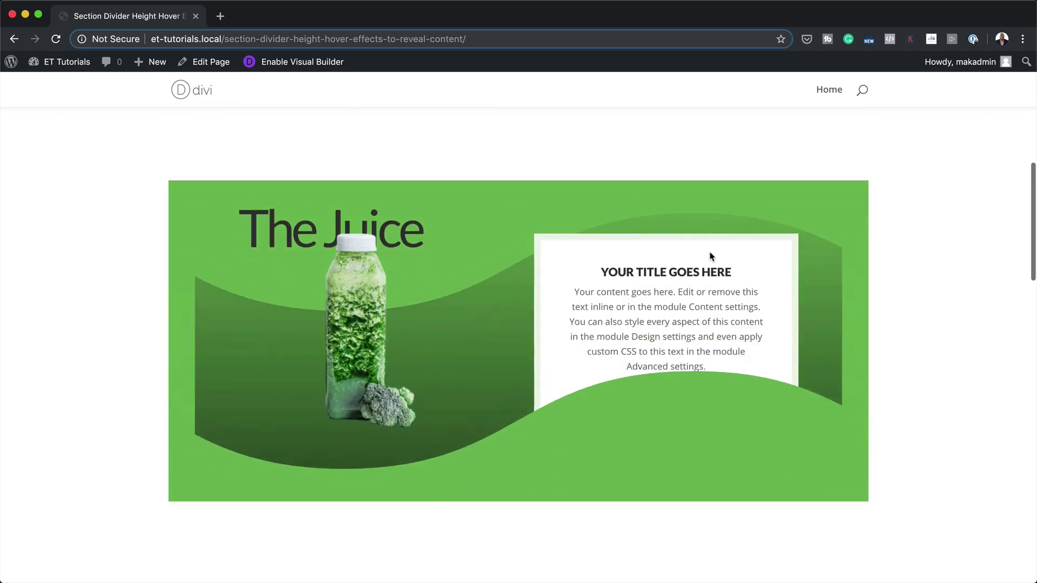